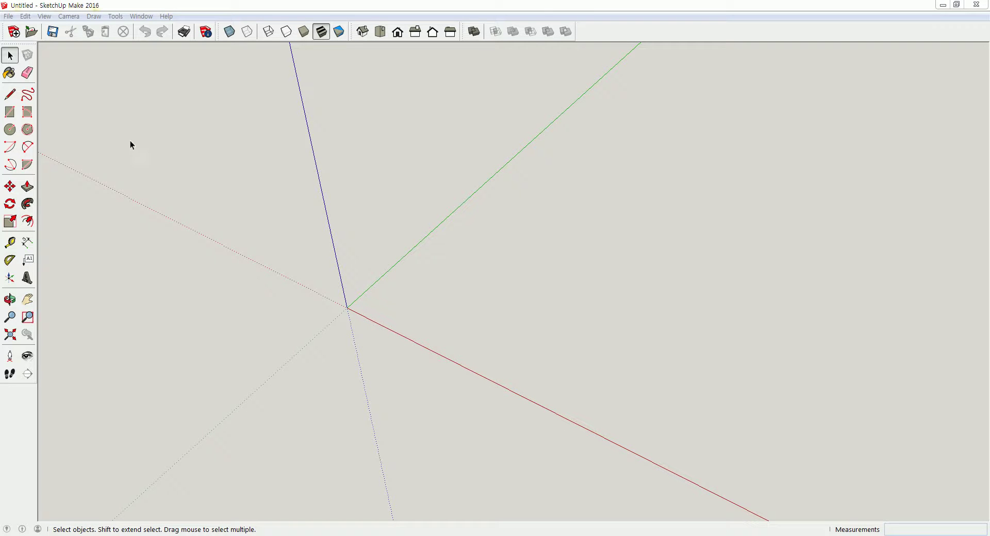
Import the sitting STL file into the empty model with Millimeters units
click(9, 16)
click(60, 153)
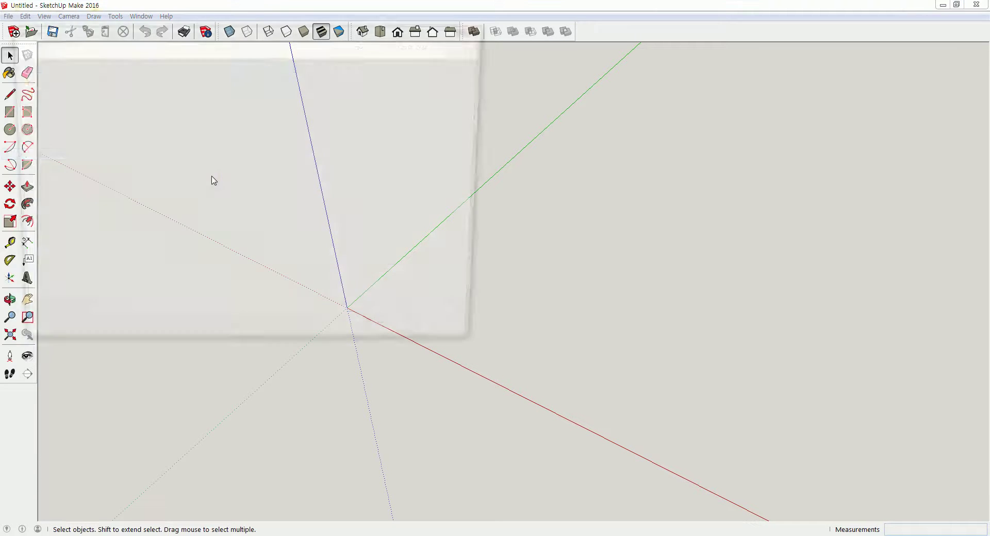
click(155, 292)
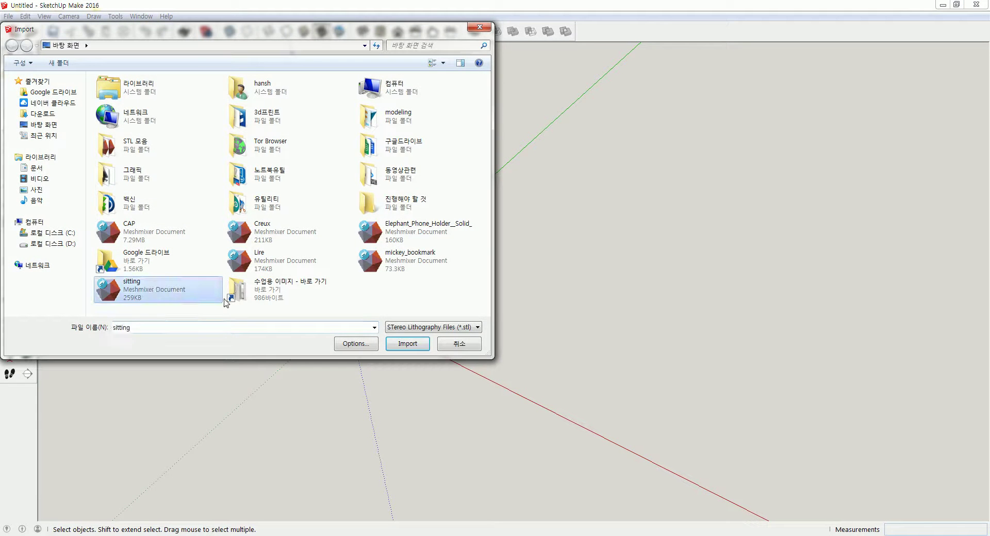
click(339, 346)
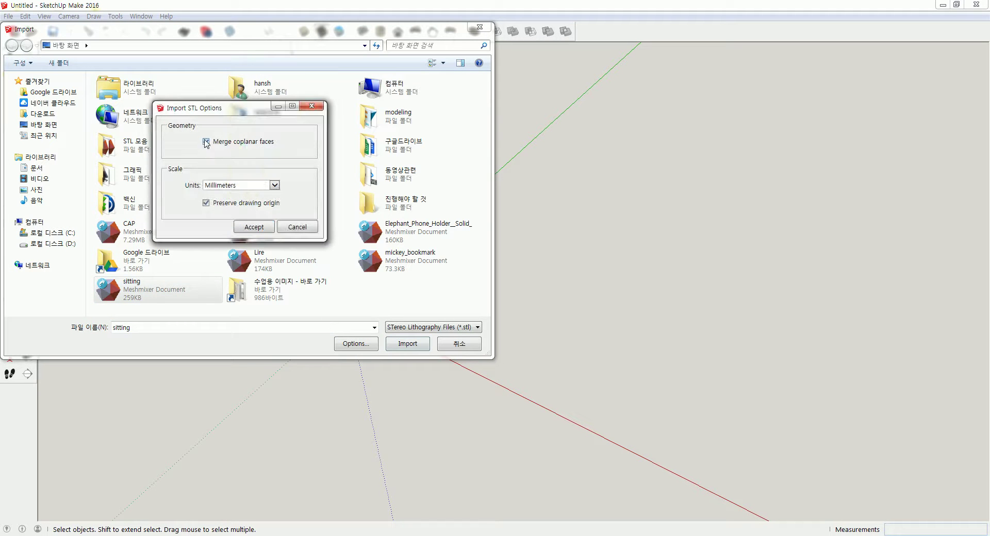
click(253, 228)
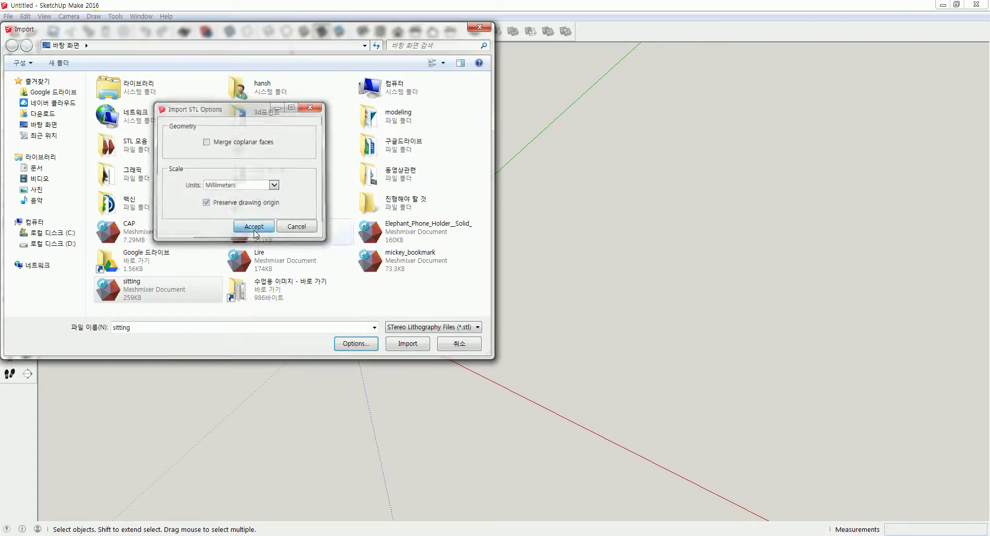
click(404, 343)
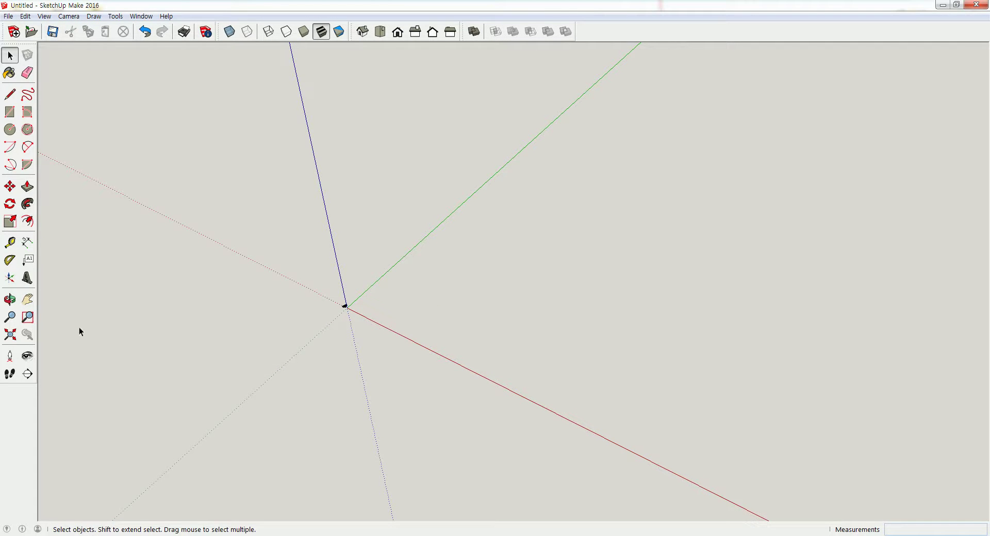
Inspect the imported figure's triangulated faces up close, then undo the import
click(10, 334)
scroll(463, 298, up, 6)
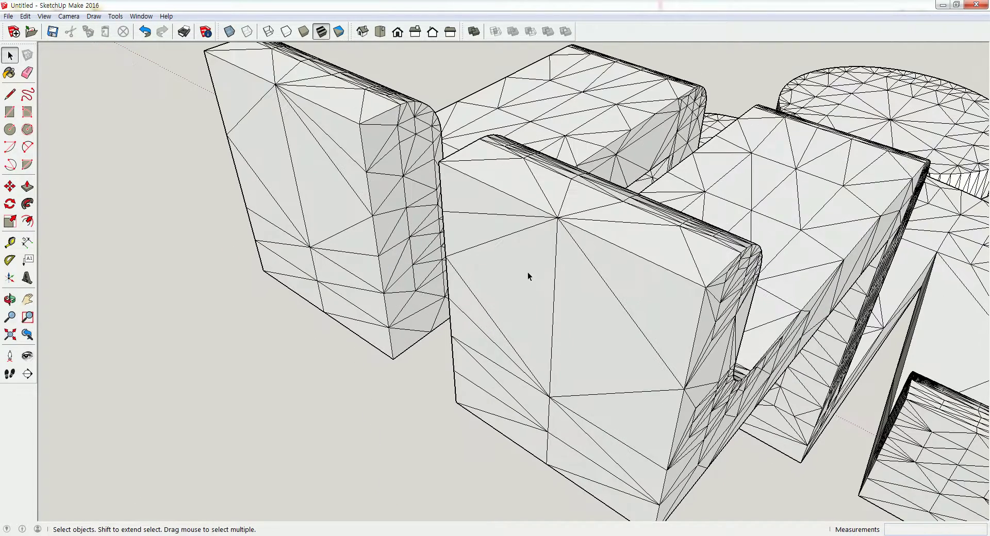
click(513, 241)
click(500, 227)
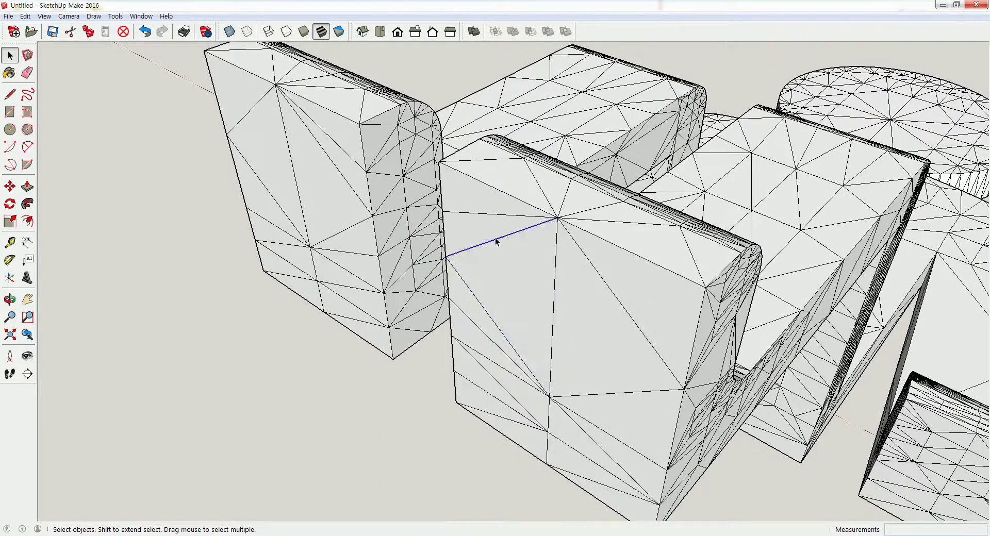
middle_drag(499, 225, 470, 288)
scroll(534, 274, down, 3)
scroll(524, 272, up, 2)
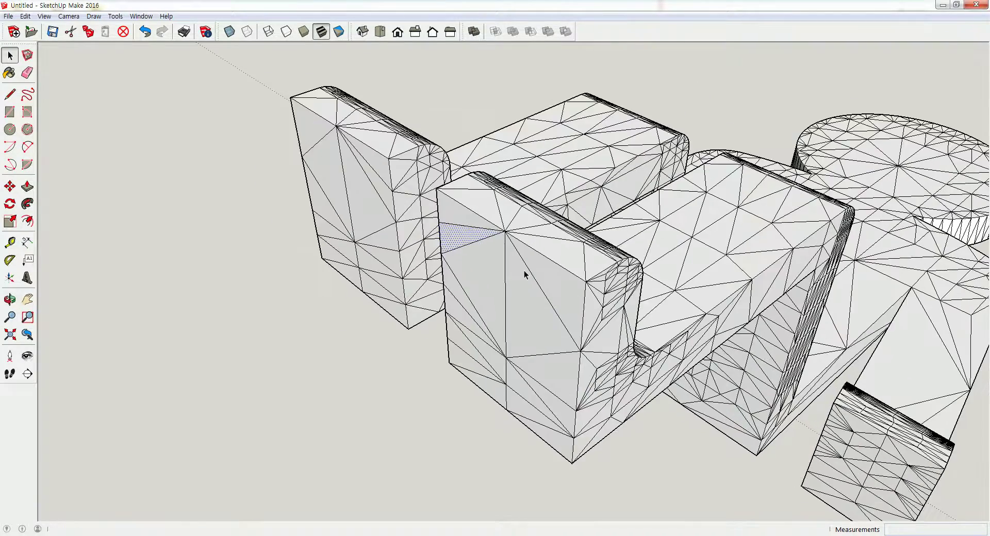
scroll(522, 272, down, 4)
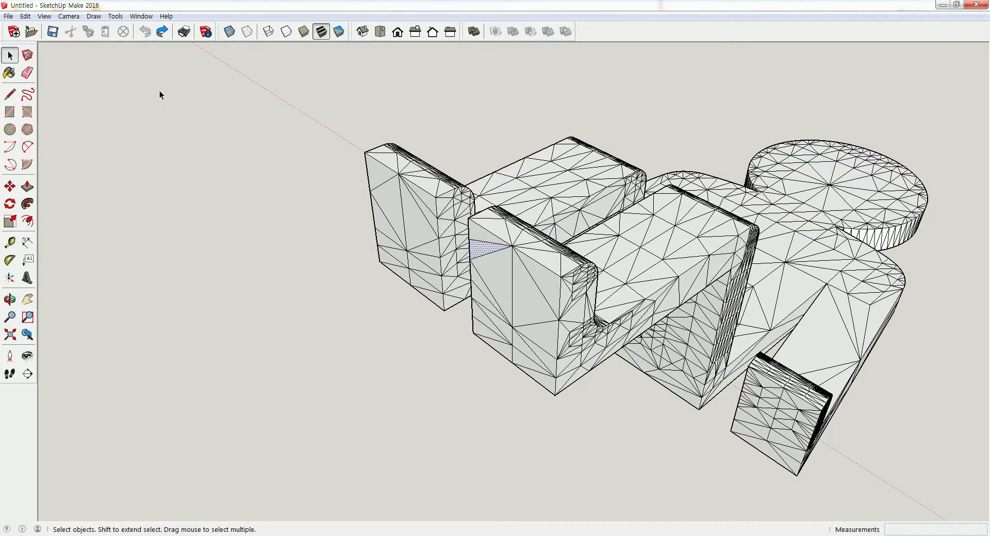
click(146, 32)
Re-import the sitting STL with Merge coplanar faces enabled
click(9, 16)
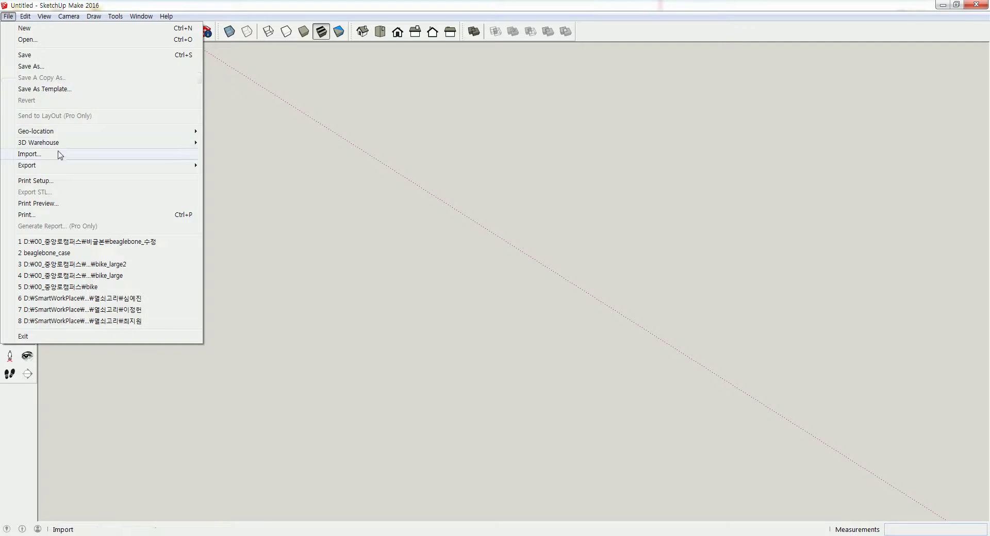
click(60, 153)
click(341, 343)
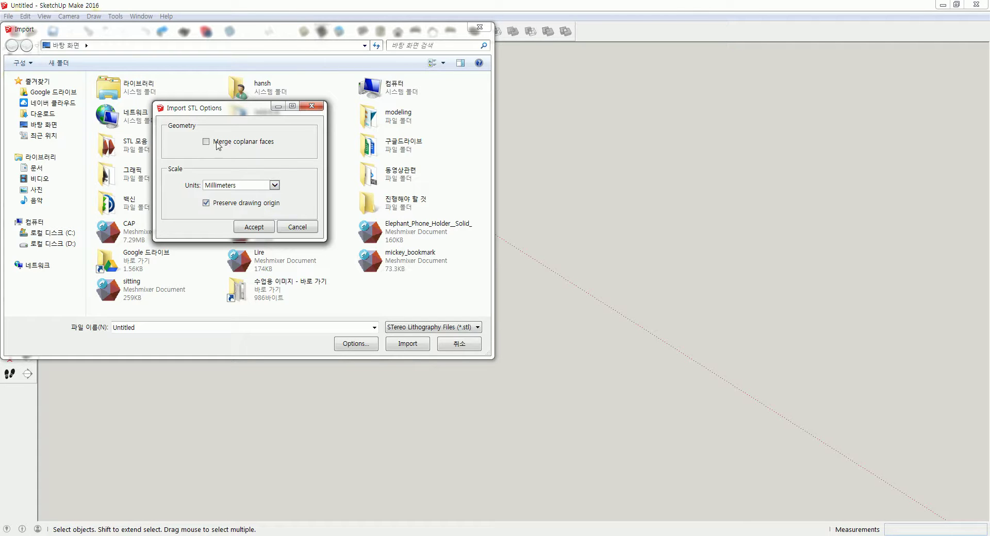
click(255, 227)
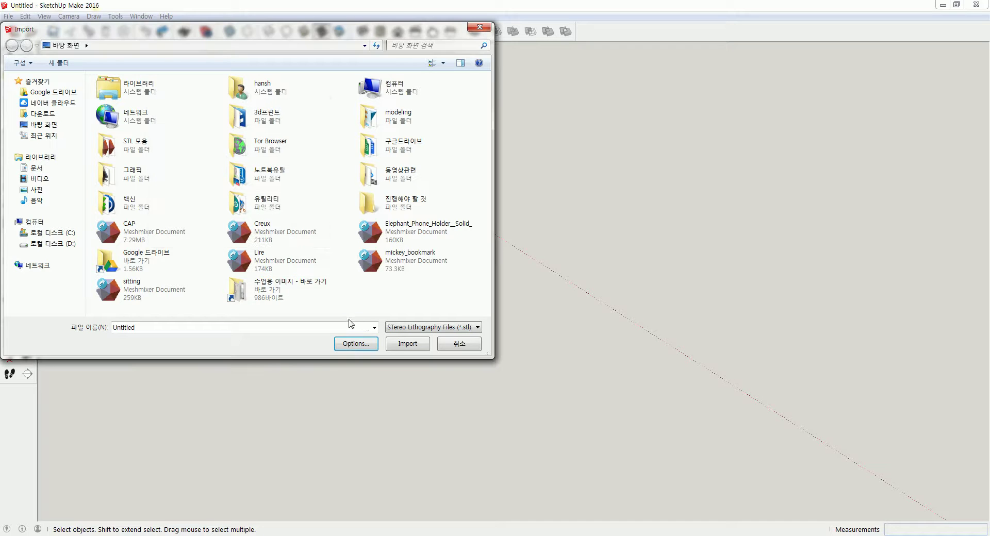
click(162, 298)
click(400, 344)
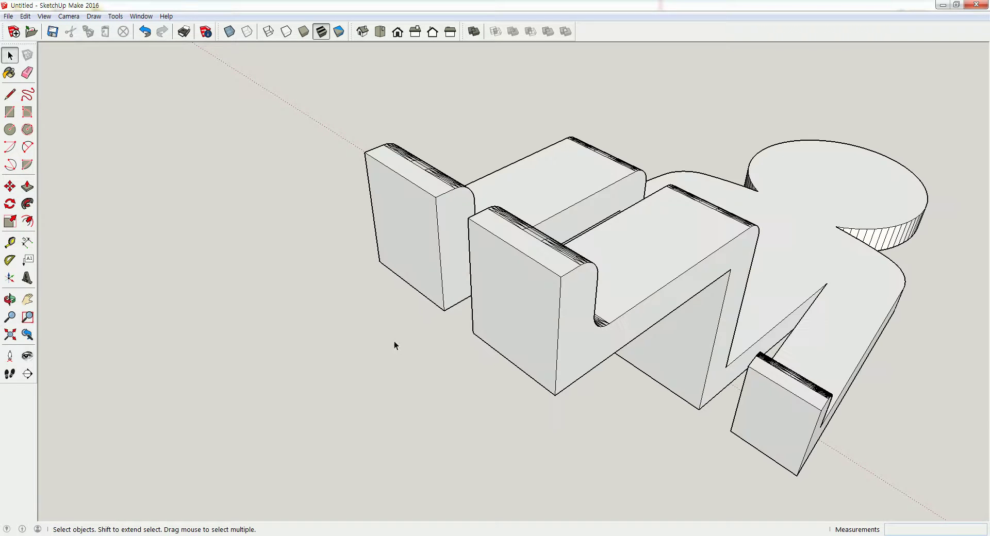
scroll(355, 288, down, 6)
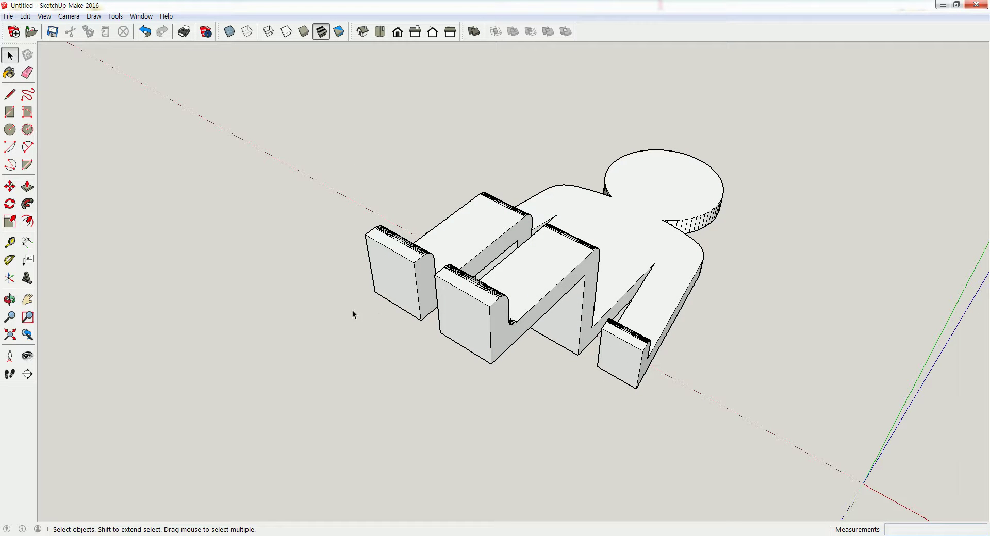
middle_drag(606, 258, 562, 352)
scroll(562, 353, up, 2)
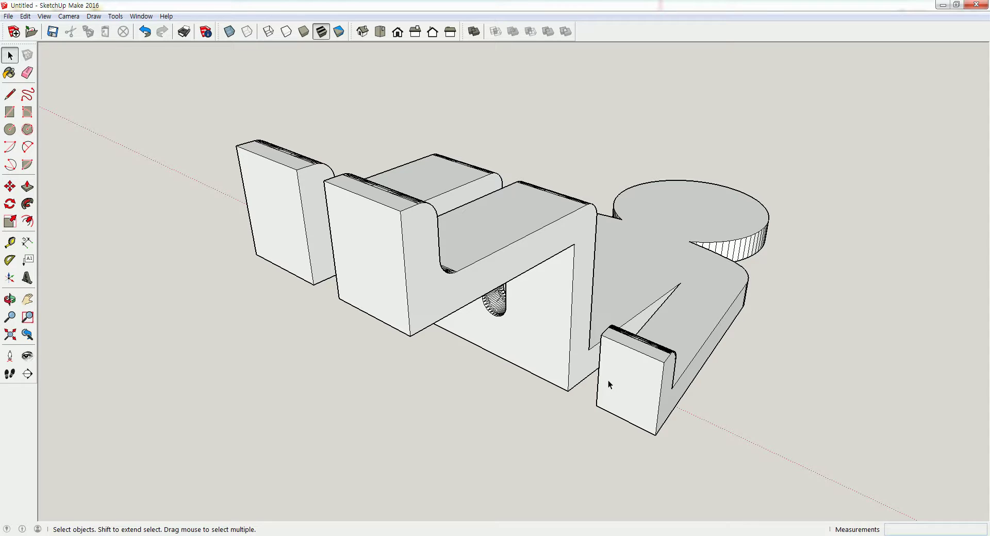
click(9, 243)
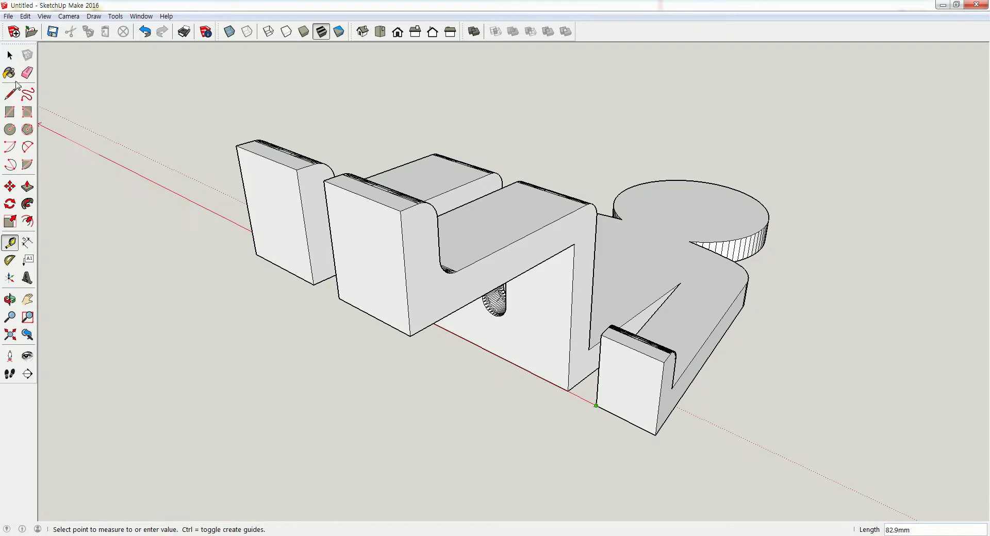
Measure the 5 mm block edge with Tape Measure and resize the whole model to make it 50 mm
click(10, 55)
click(10, 243)
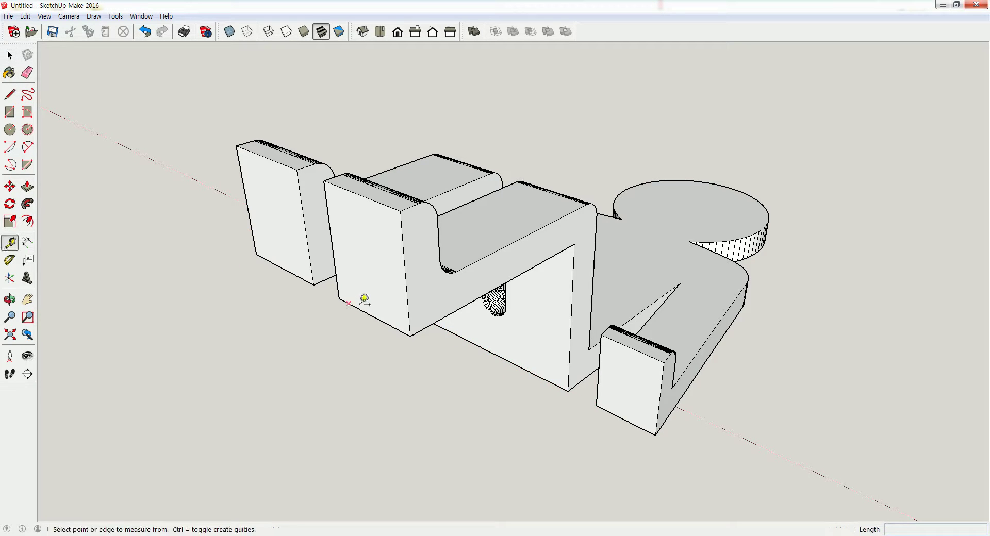
click(339, 299)
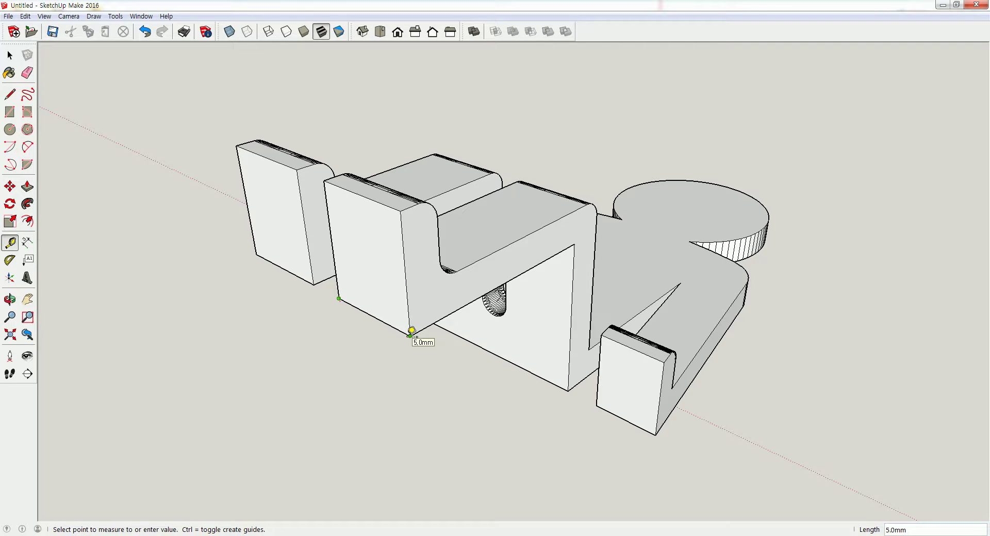
click(412, 331)
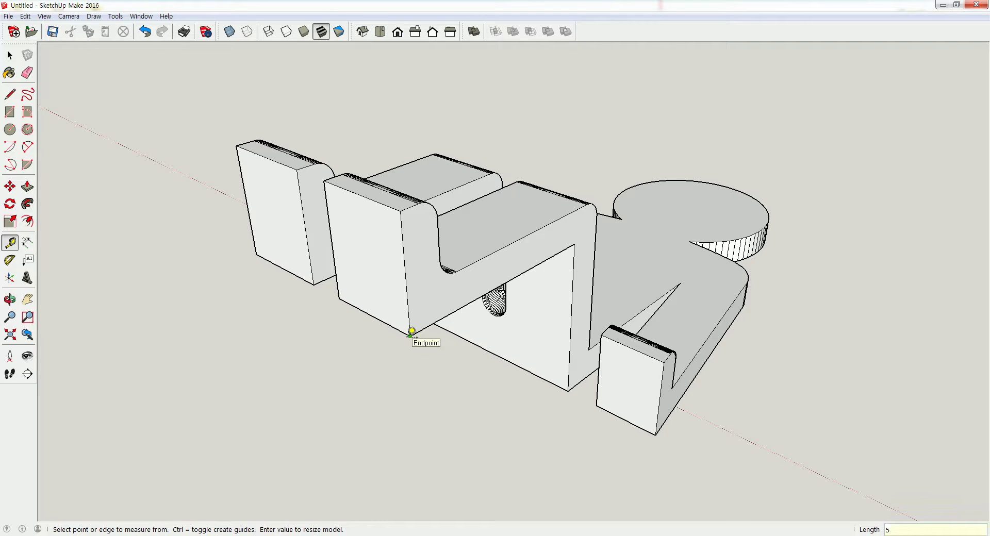
key(Return)
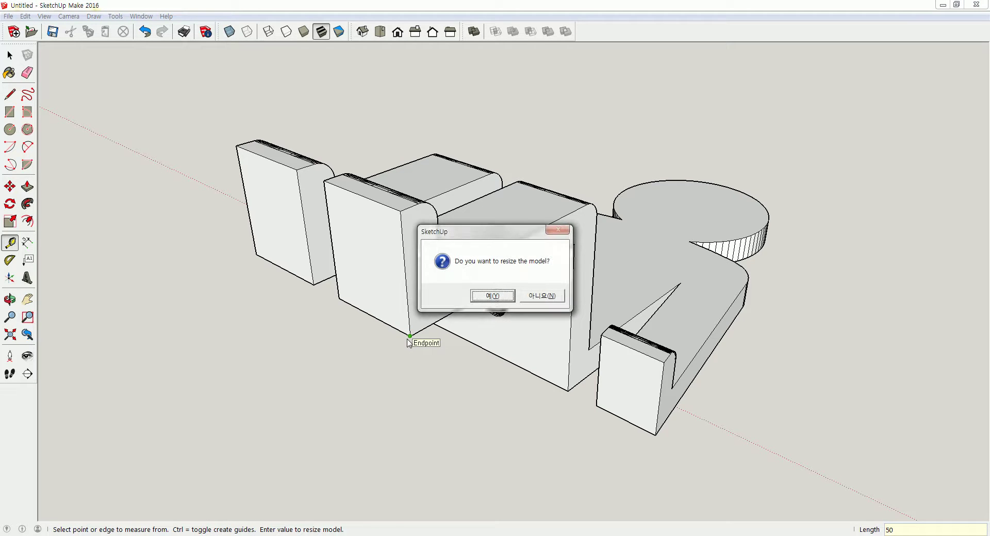
key(Return)
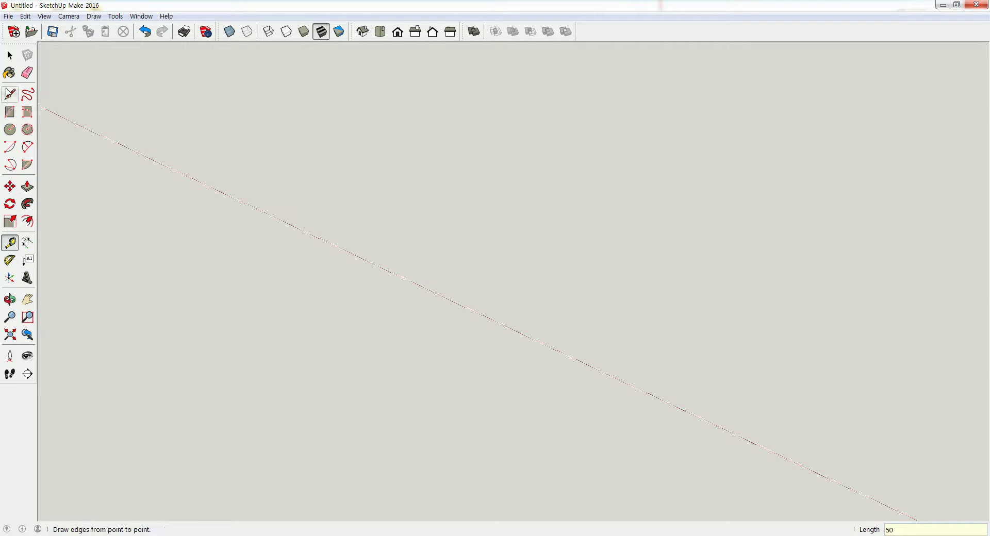
click(10, 55)
scroll(389, 267, down, 5)
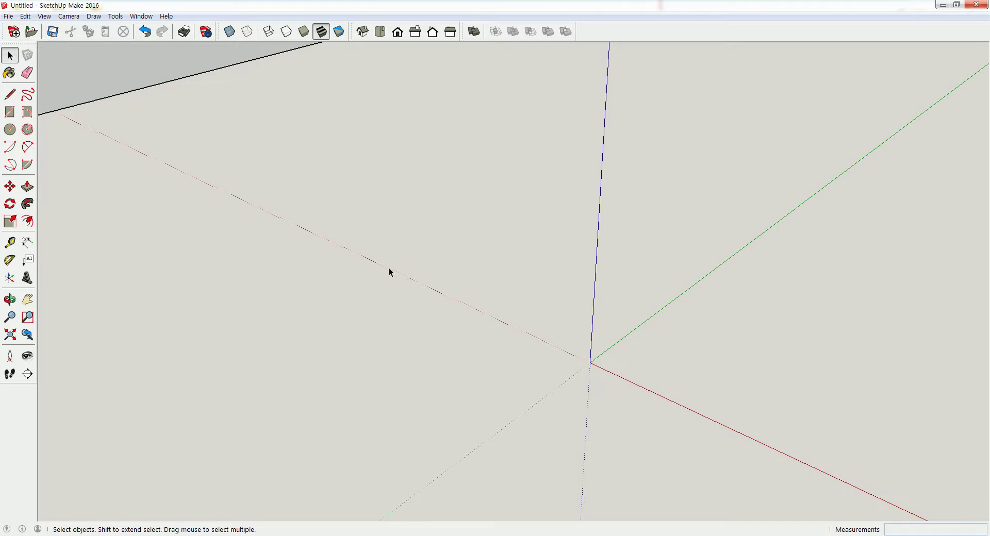
click(10, 334)
Zoom into the curved groove and close the first triangular hole with a new edge
middle_drag(154, 342, 330, 376)
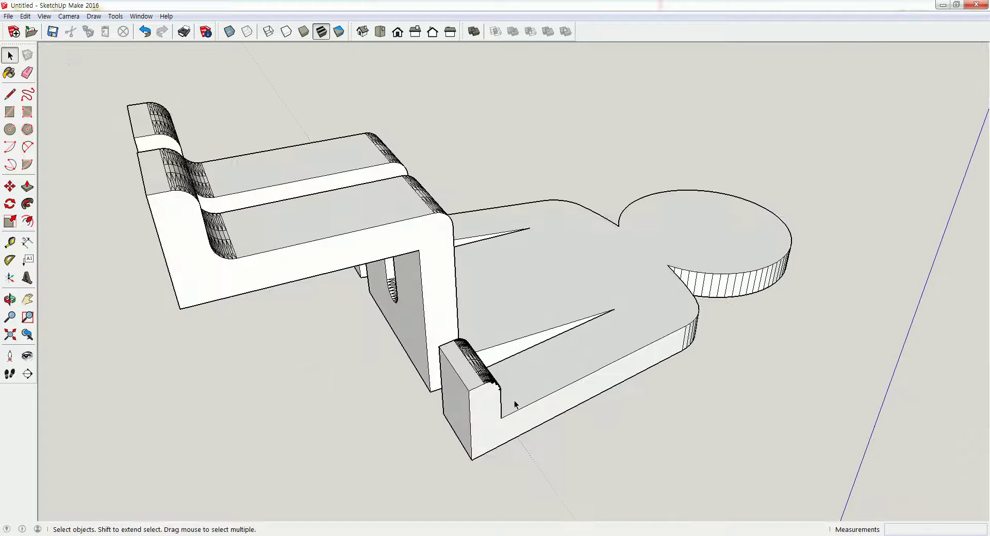
scroll(515, 400, up, 5)
scroll(515, 400, up, 8)
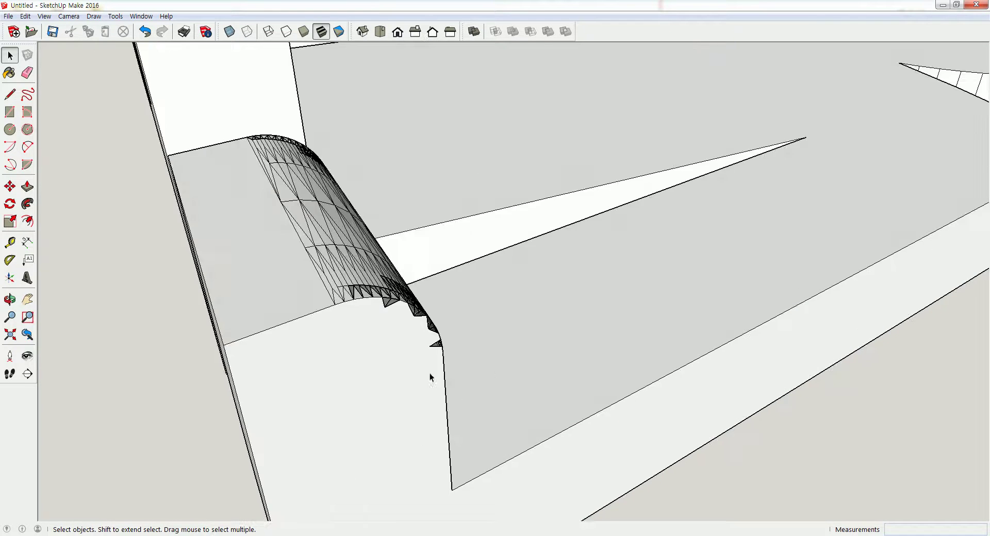
scroll(387, 311, up, 3)
mouse_move(373, 310)
middle_down()
mouse_move(296, 279)
mouse_move(294, 305)
middle_up()
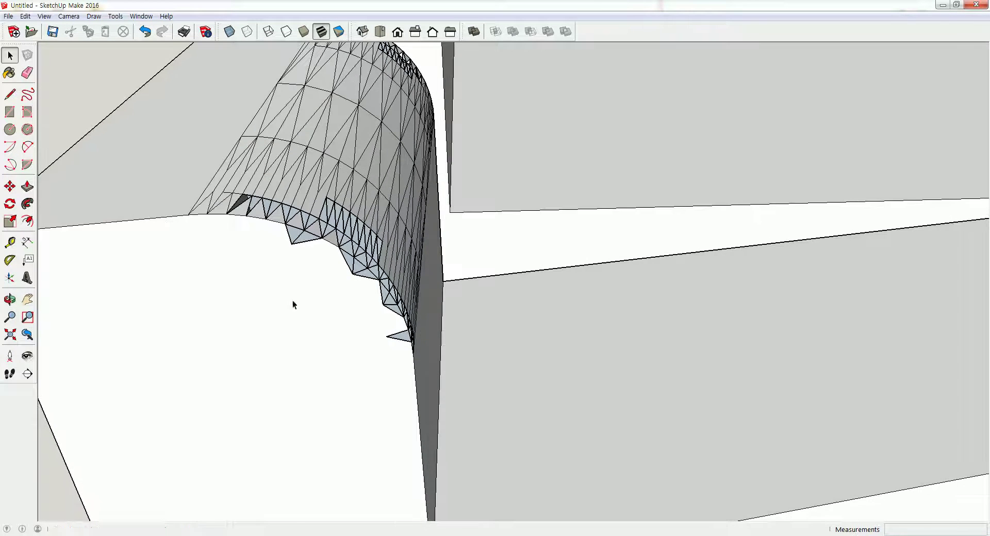
click(10, 95)
scroll(316, 181, up, 3)
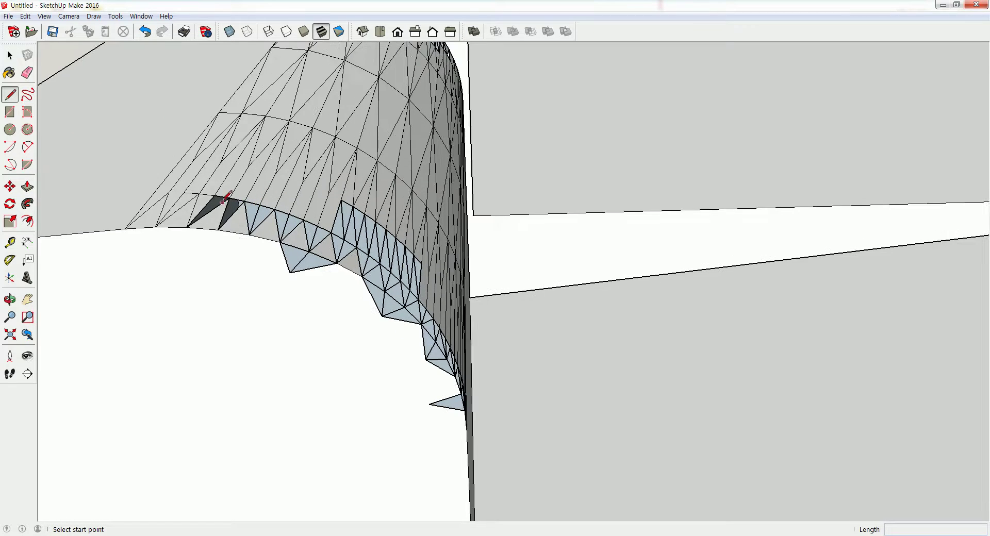
click(230, 197)
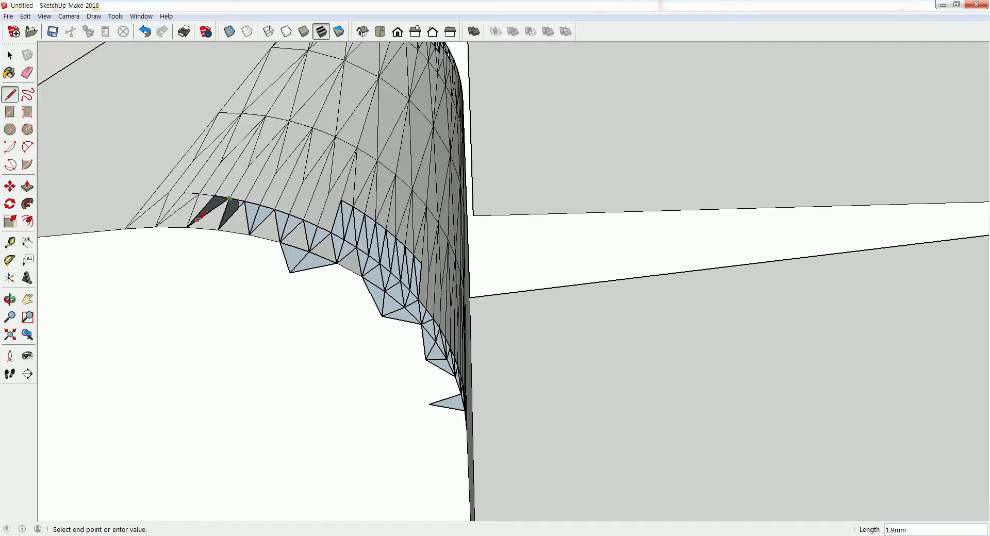
click(193, 222)
Close four more triangular holes along the fillet edge by drawing edges between vertices
click(244, 202)
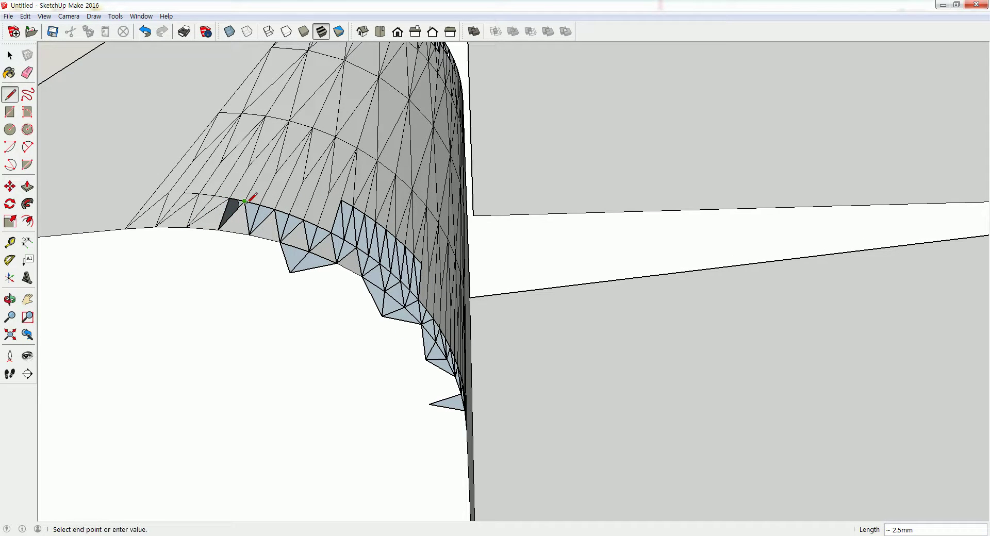
click(218, 230)
click(259, 204)
click(249, 234)
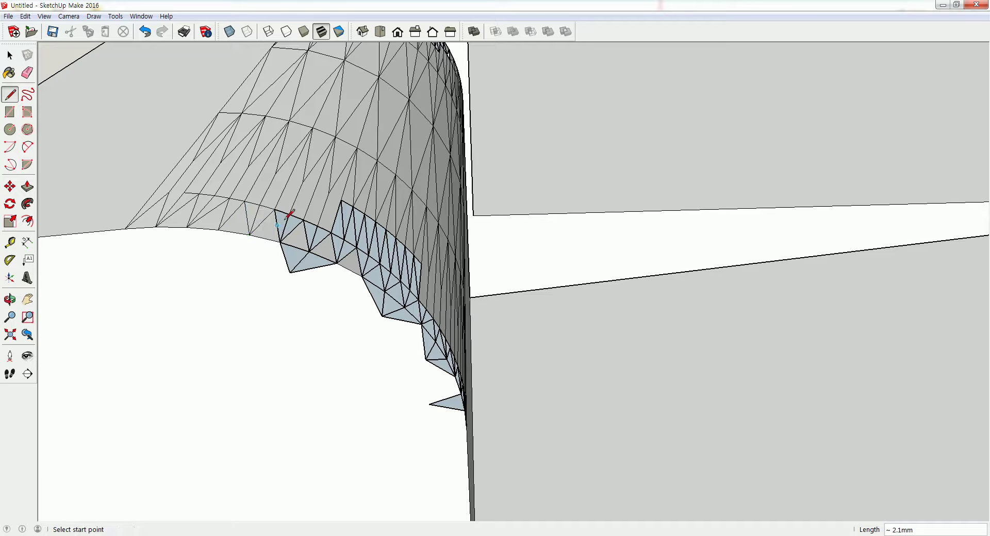
click(304, 220)
click(281, 241)
click(309, 251)
click(290, 272)
mouse_move(290, 272)
middle_down()
mouse_move(294, 261)
mouse_move(255, 290)
mouse_move(292, 269)
mouse_move(95, 99)
middle_up()
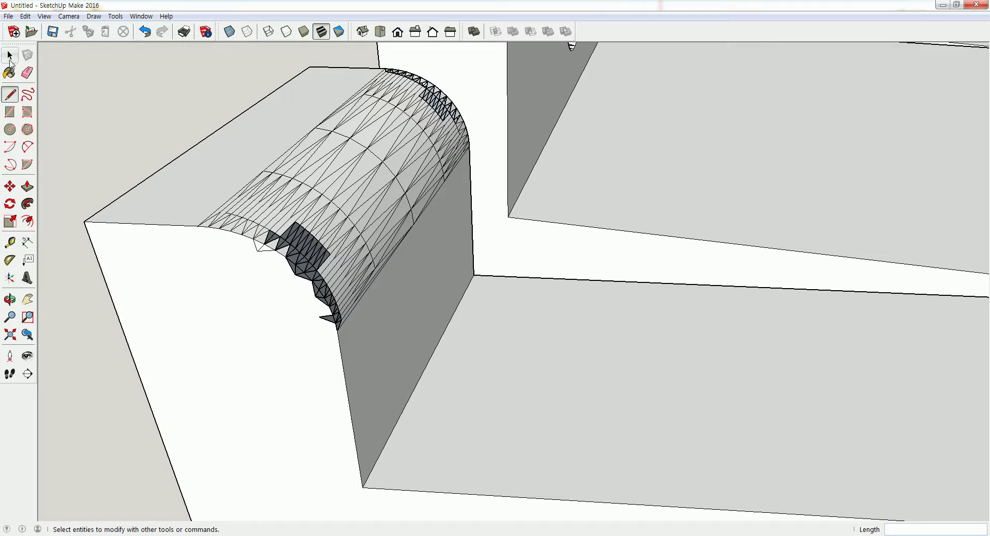
Draw an edge from the small box's corner to its opposite side edge, splitting its front face
middle_drag(159, 155, 293, 381)
scroll(330, 418, down, 2)
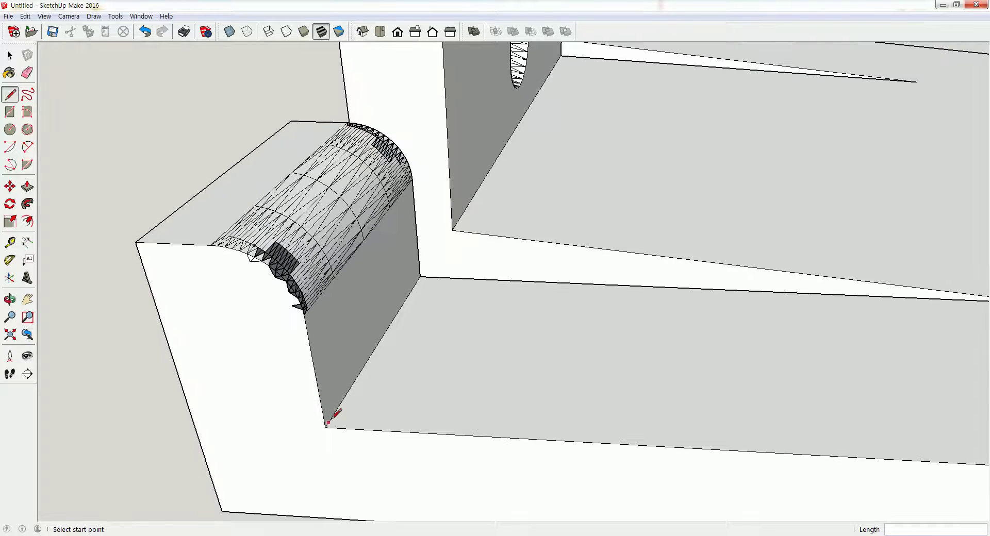
click(326, 426)
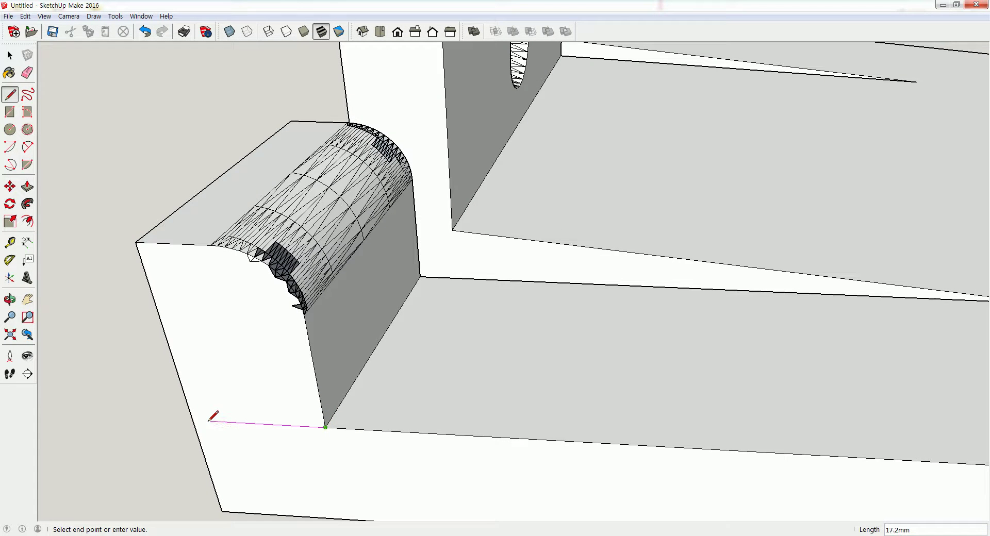
key(Escape)
middle_drag(190, 411, 491, 460)
click(481, 491)
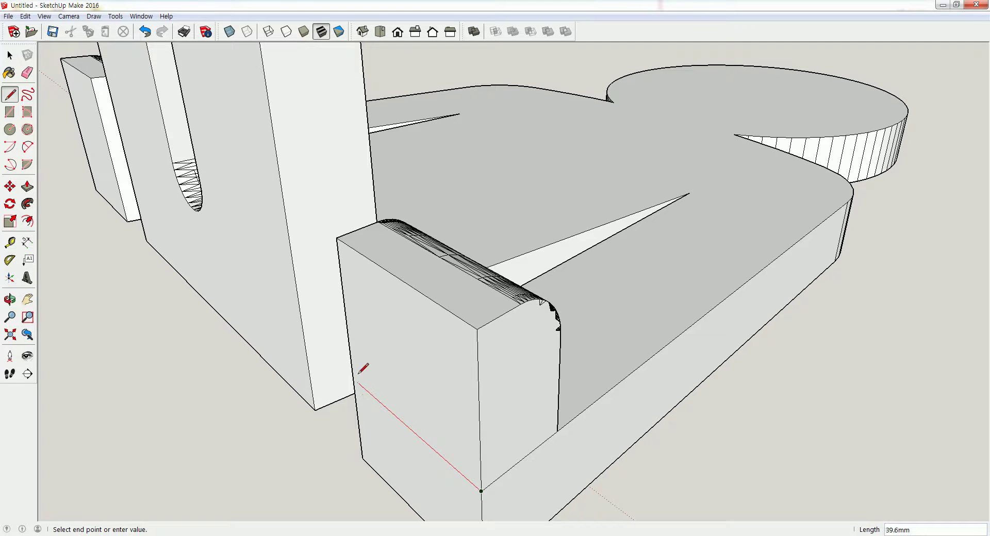
middle_drag(353, 379, 597, 354)
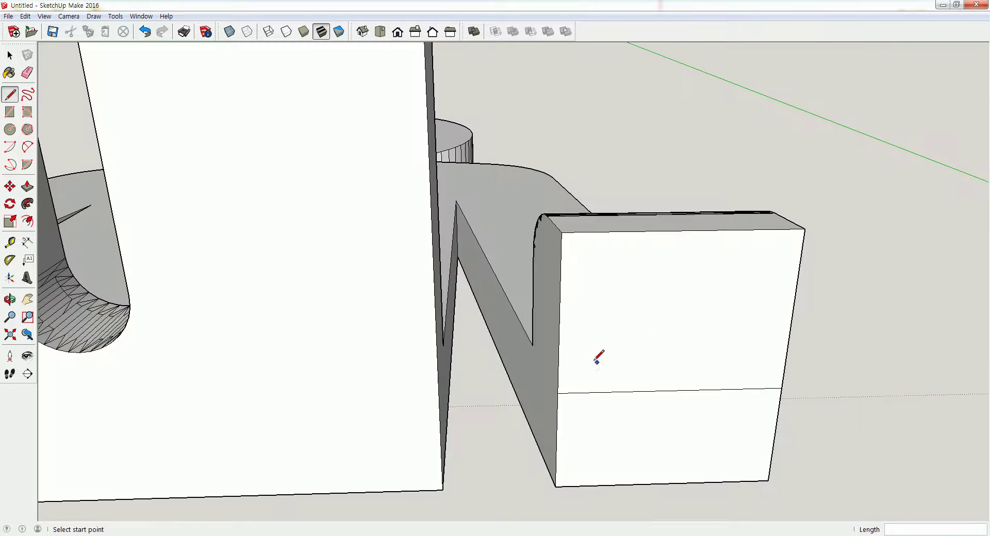
scroll(526, 336, up, 2)
click(550, 401)
scroll(549, 360, down, 3)
scroll(550, 360, down, 3)
scroll(426, 371, down, 2)
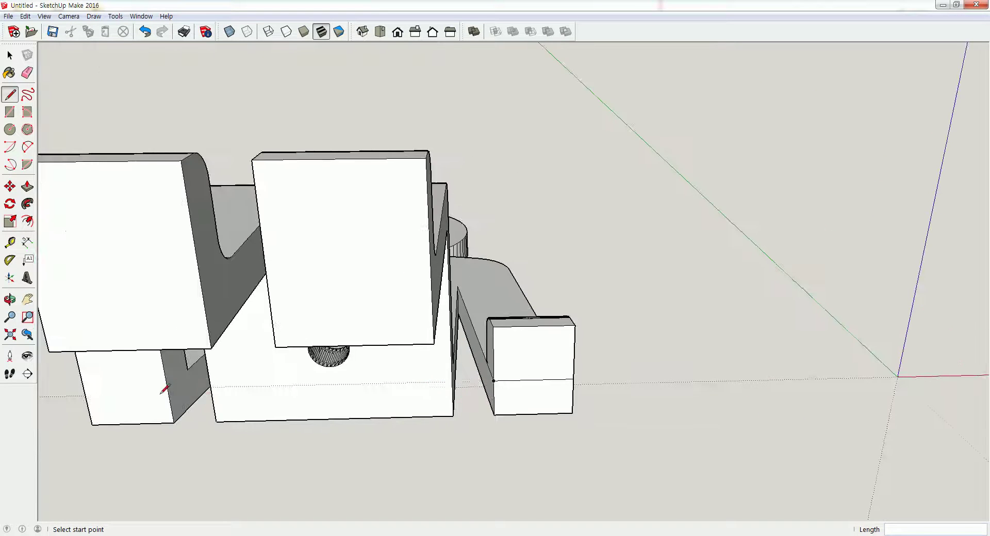
middle_drag(427, 371, 388, 345)
scroll(224, 396, up, 2)
scroll(223, 396, down, 3)
Draw an edge across the second small block's front face to split it in two
middle_drag(209, 404, 168, 465)
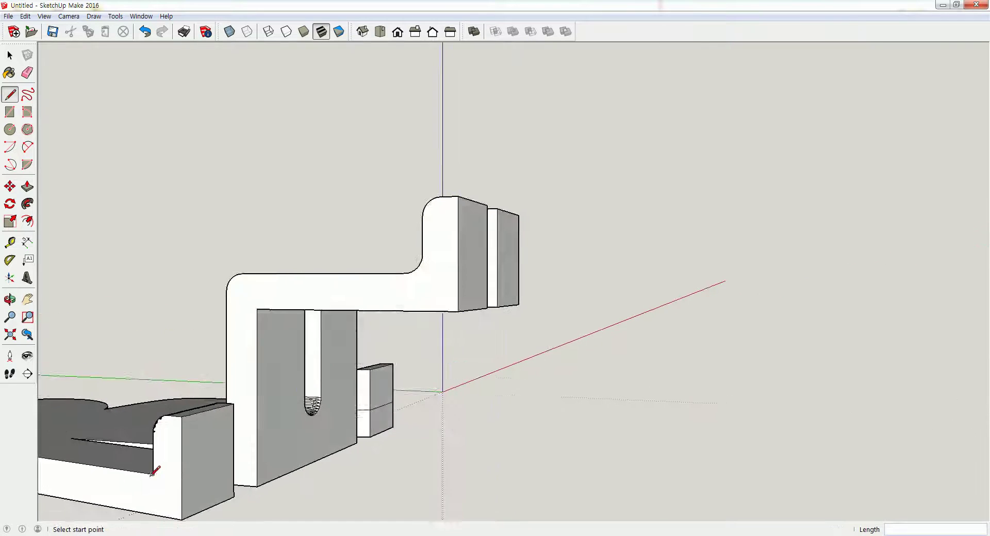
scroll(167, 465, up, 3)
click(155, 469)
click(211, 478)
click(211, 479)
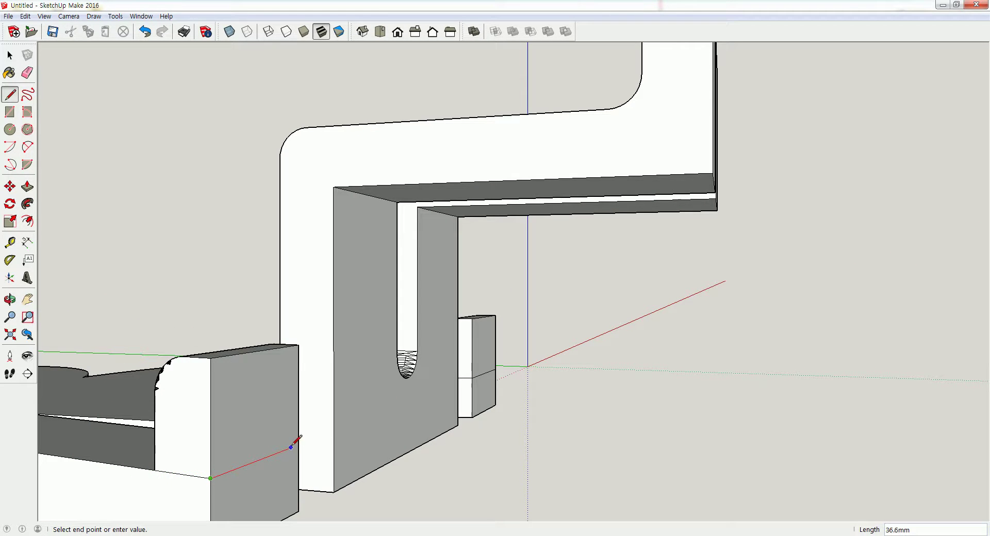
key(Escape)
mouse_move(292, 445)
middle_down()
mouse_move(269, 427)
mouse_move(136, 441)
mouse_move(154, 446)
mouse_move(206, 401)
mouse_move(248, 392)
mouse_move(269, 353)
middle_up()
click(269, 353)
click(250, 372)
middle_drag(210, 376, 155, 344)
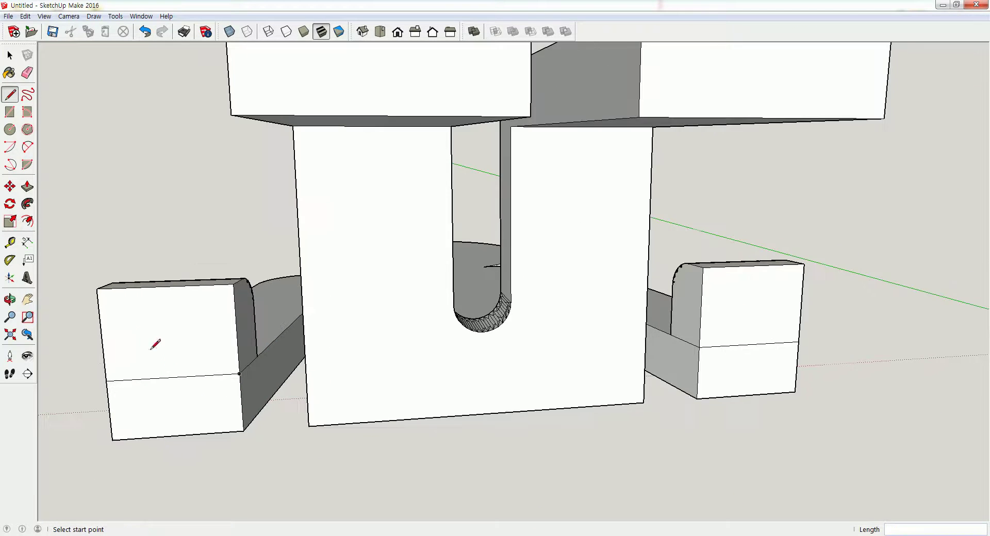
Select the small curved-top block piece and erase it
click(9, 55)
middle_drag(127, 118, 384, 238)
drag(224, 290, 223, 289)
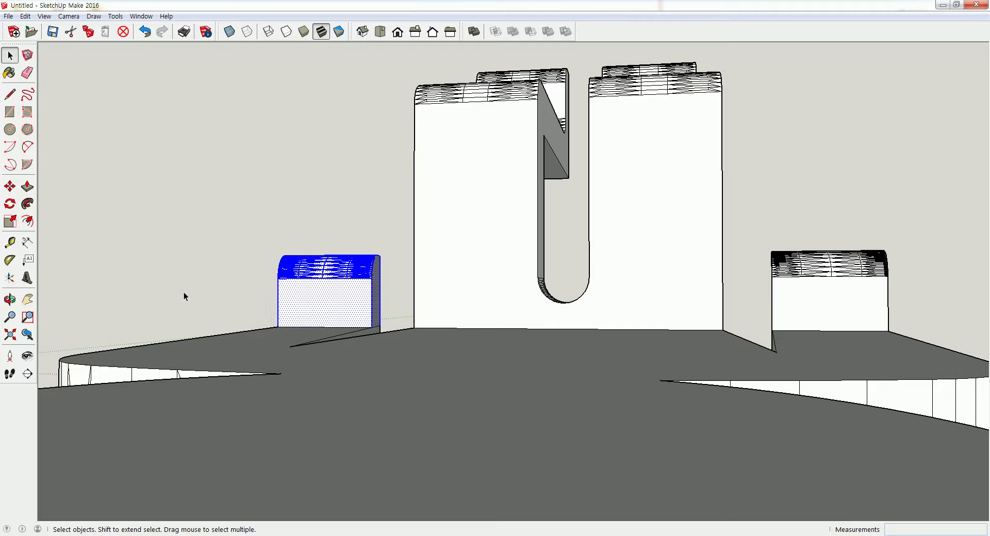
click(123, 32)
mouse_move(439, 310)
middle_down()
mouse_move(464, 330)
mouse_move(432, 344)
mouse_move(511, 348)
mouse_move(518, 263)
mouse_move(646, 278)
middle_up()
Push/pull the trimmed block's end face out 30 mm into a plain rectangular box
scroll(645, 279, down, 2)
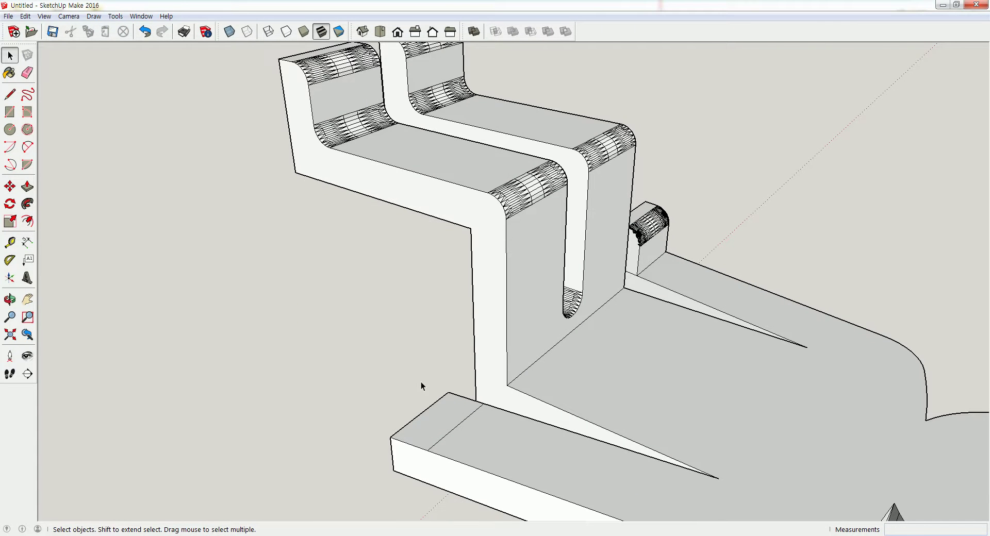
click(27, 186)
click(415, 423)
middle_drag(507, 334, 659, 317)
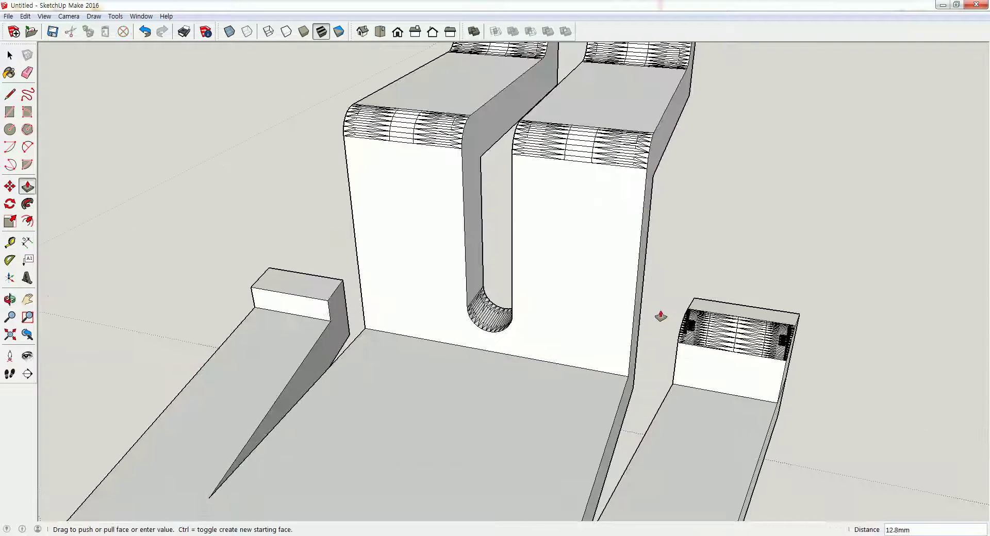
click(691, 304)
scroll(451, 325, down, 3)
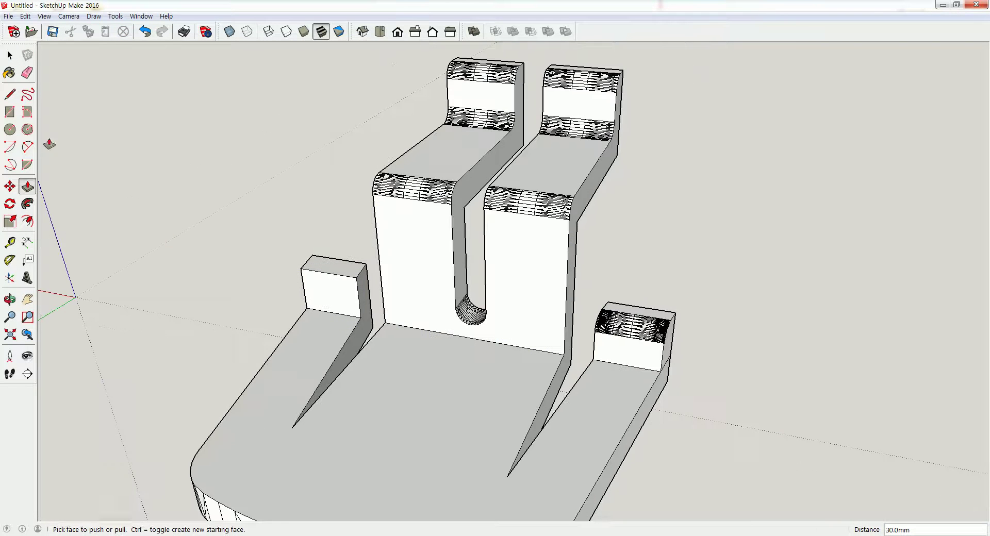
click(9, 55)
middle_drag(149, 194, 404, 346)
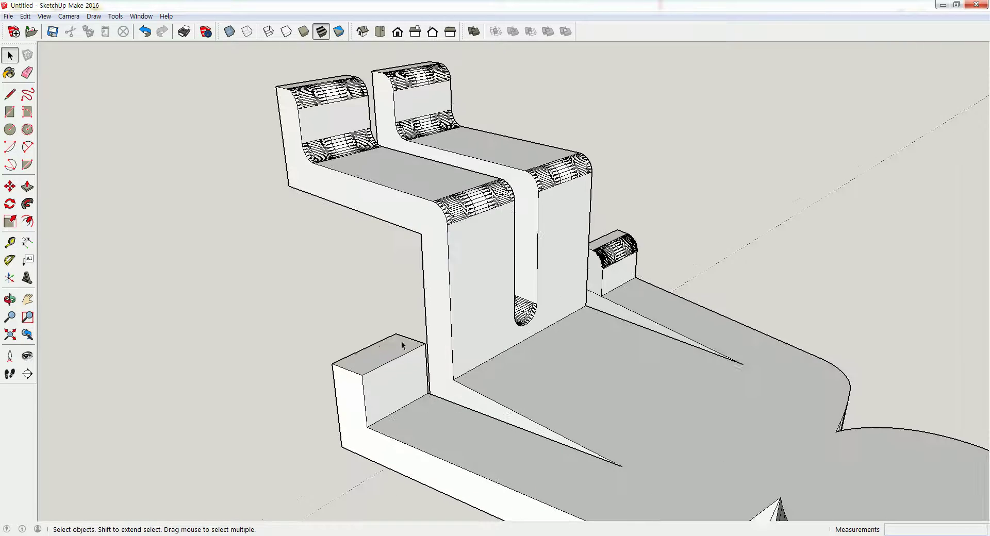
middle_drag(488, 289, 582, 324)
Draw a line from the block corner along red, then 10 mm lines along green and vertically
key(l)
click(671, 385)
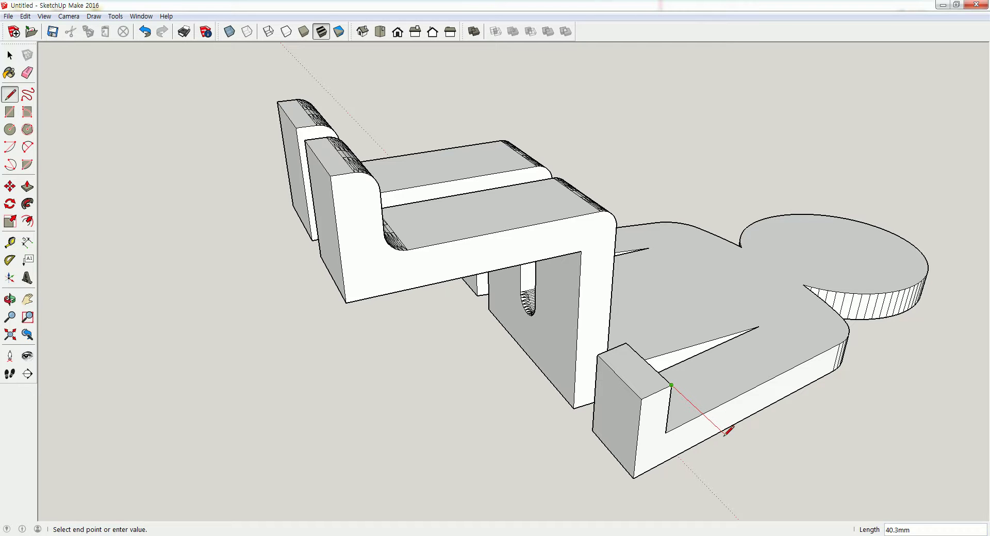
scroll(731, 440, up, 5)
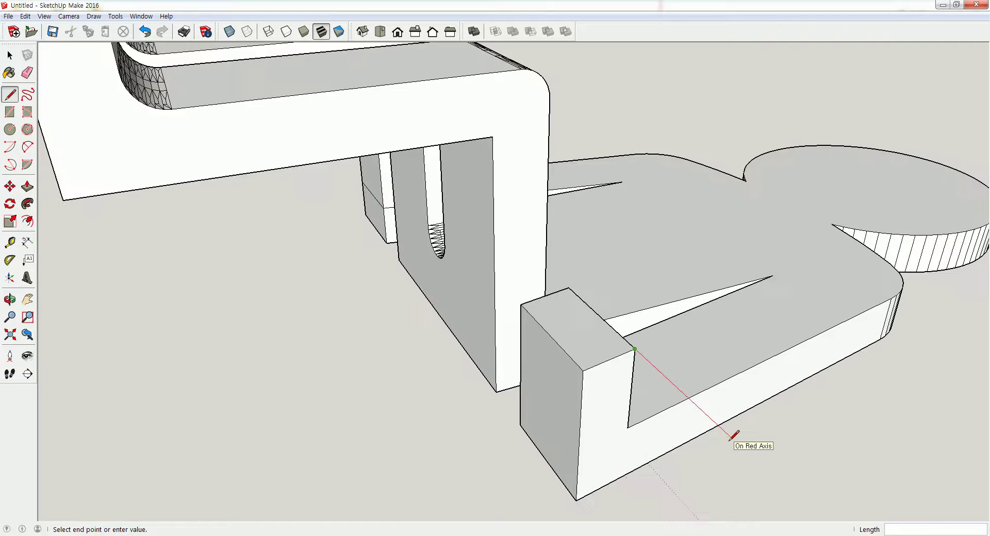
click(730, 435)
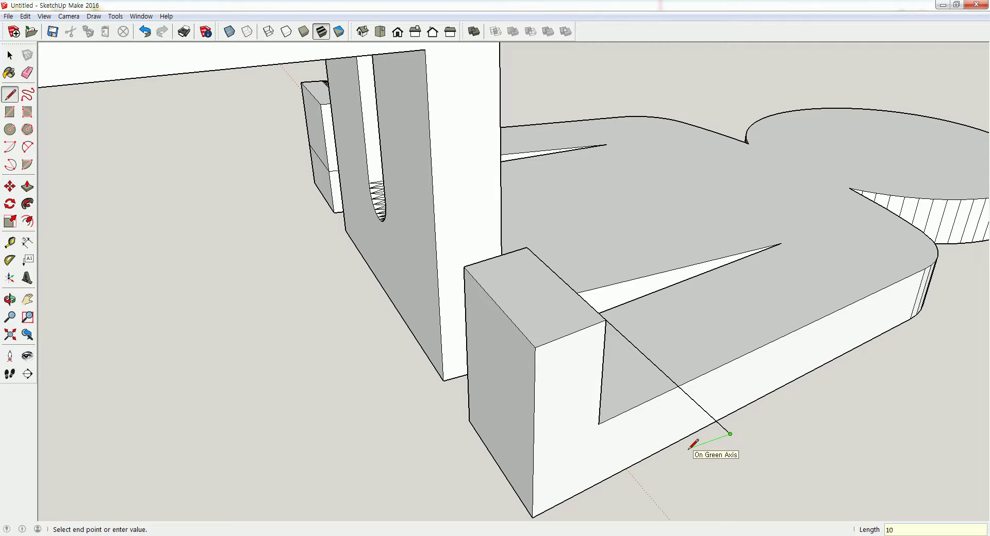
text(10)
key(Return)
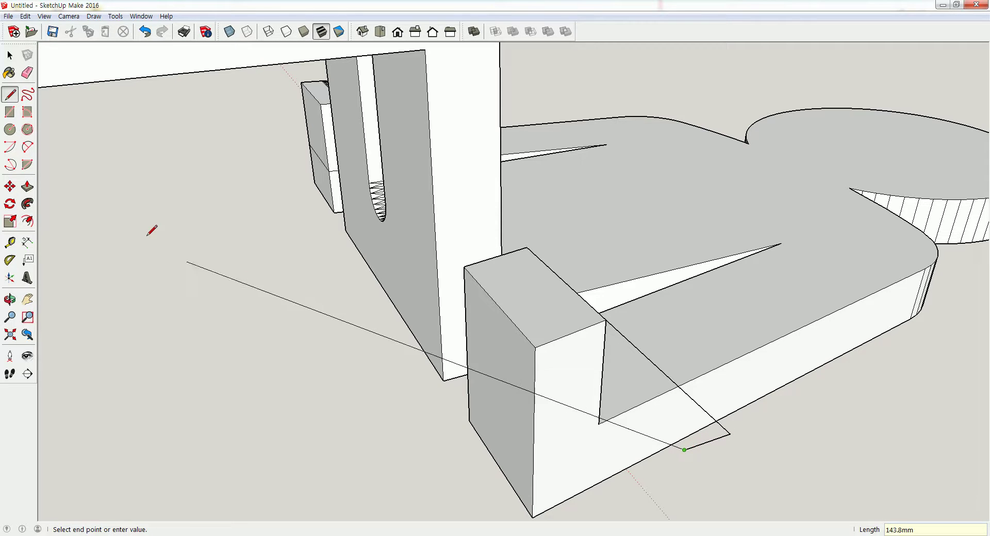
click(9, 94)
click(730, 434)
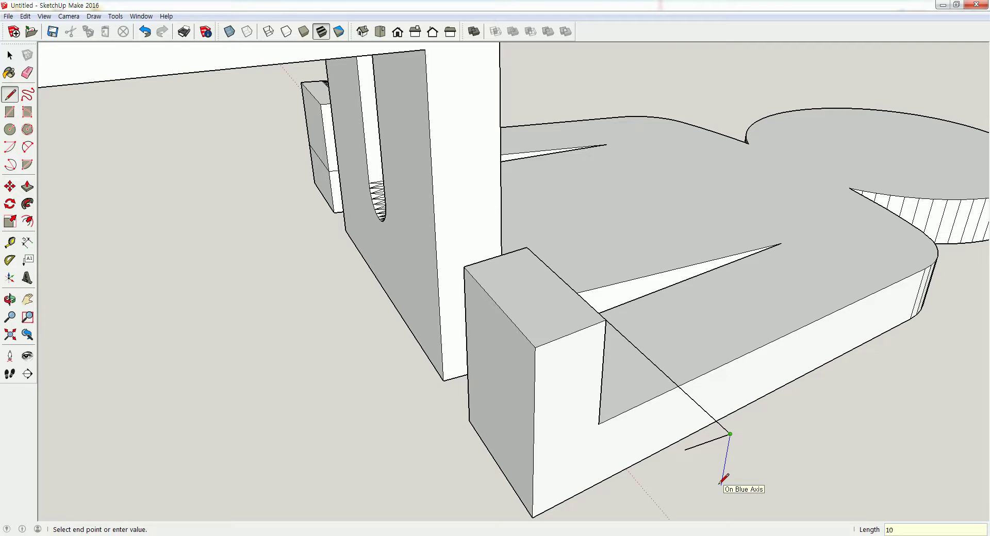
key(Return)
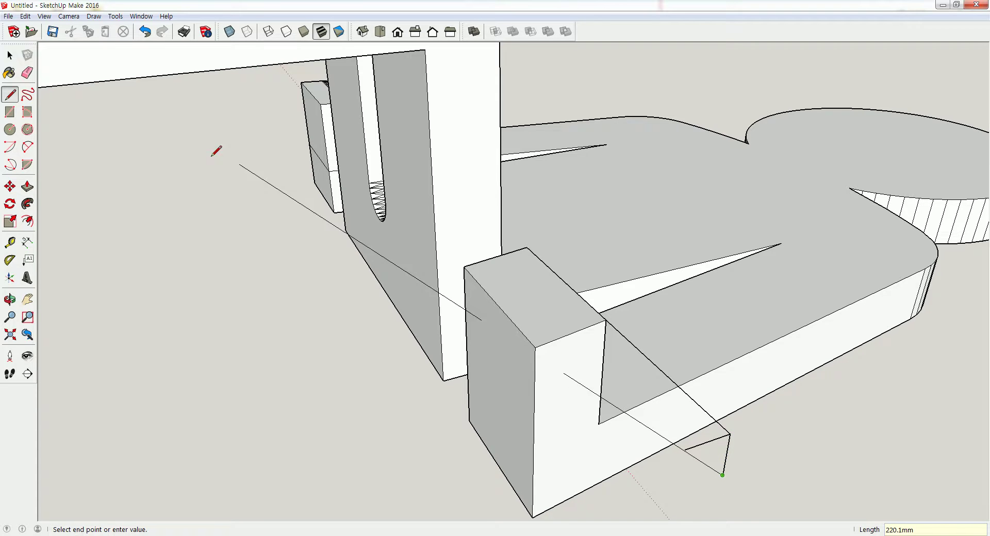
click(10, 55)
Connect the two 10 mm line ends with a 2-Point Arc forming a 10 mm radius fillet
middle_drag(271, 272, 160, 307)
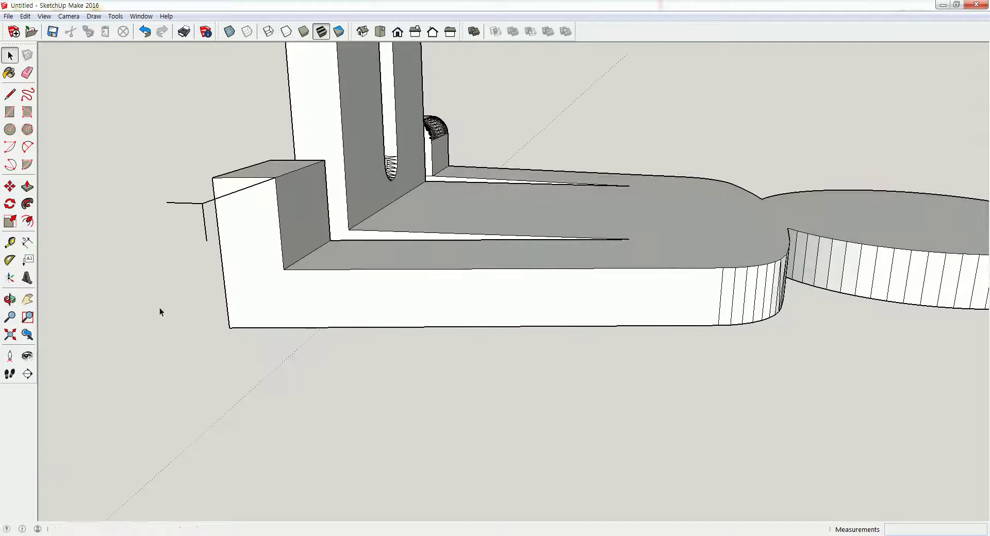
click(27, 147)
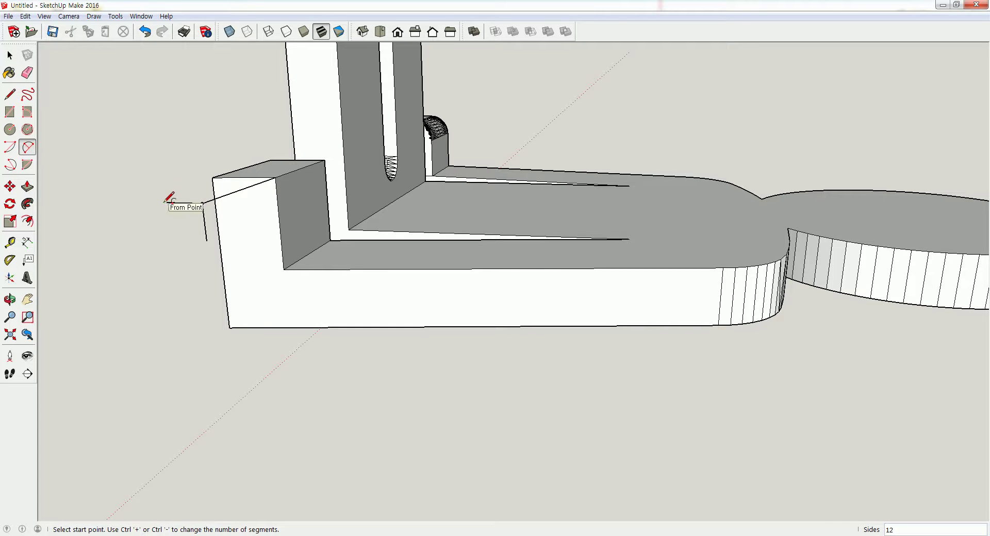
click(167, 202)
click(206, 237)
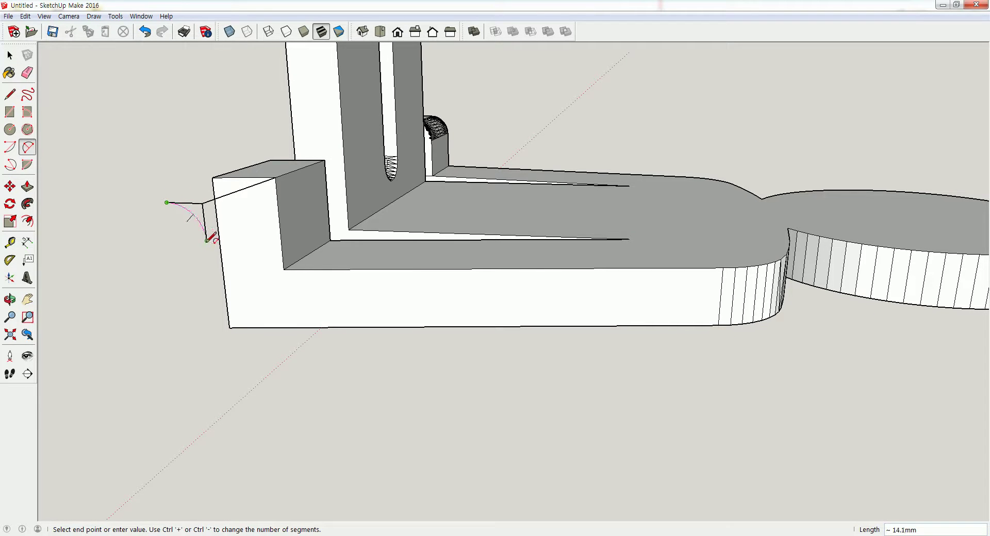
click(10, 55)
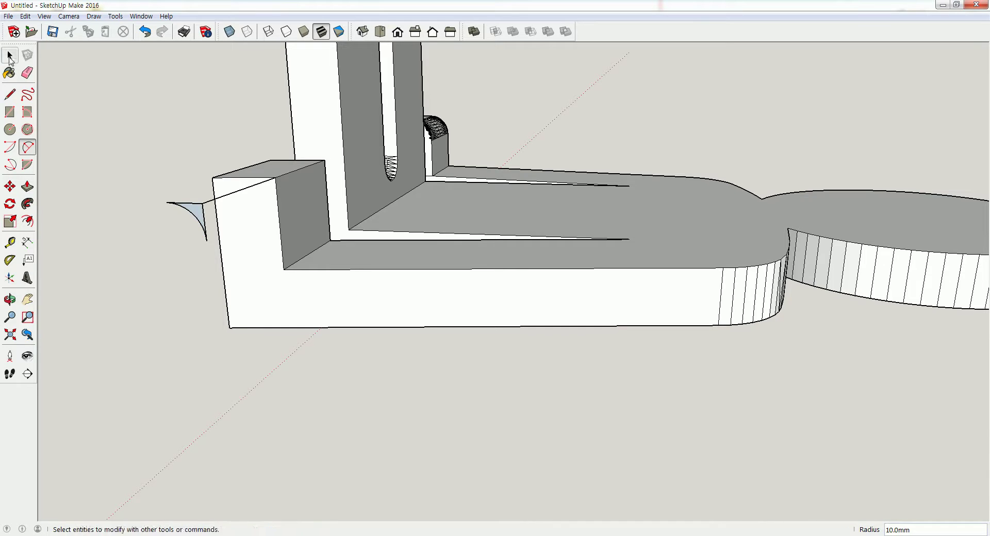
middle_drag(110, 232, 206, 248)
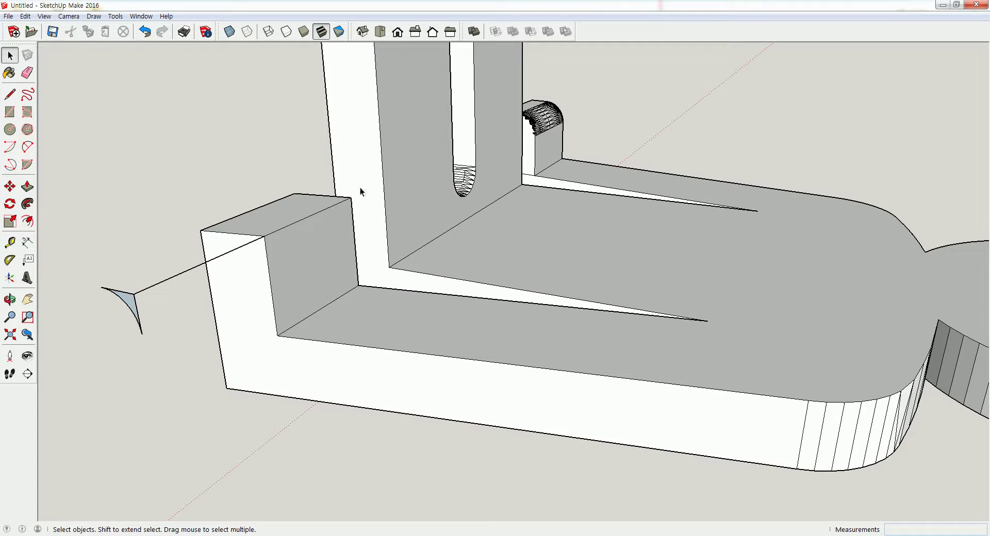
From the Top view, switch the camera to Parallel Projection
click(380, 32)
click(68, 16)
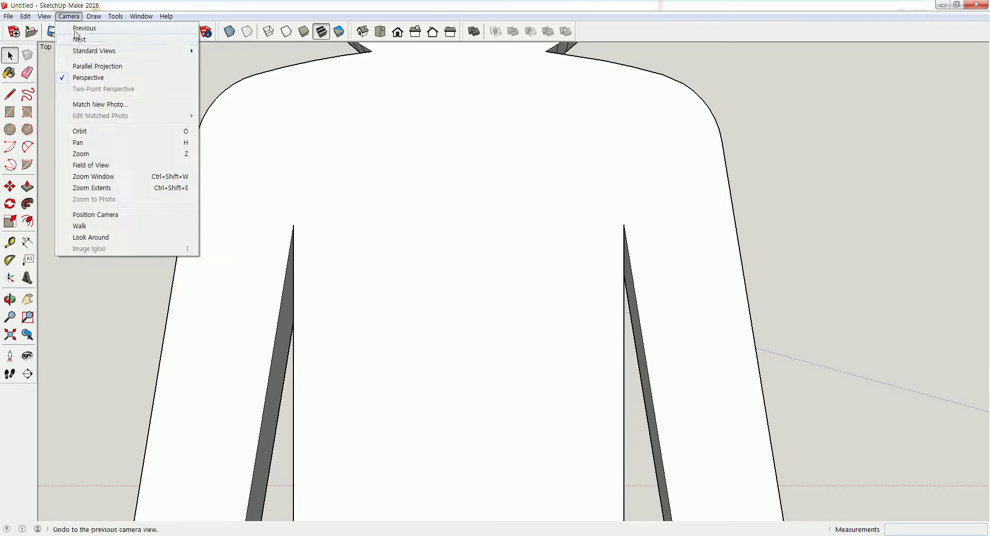
click(98, 66)
scroll(295, 150, down, 2)
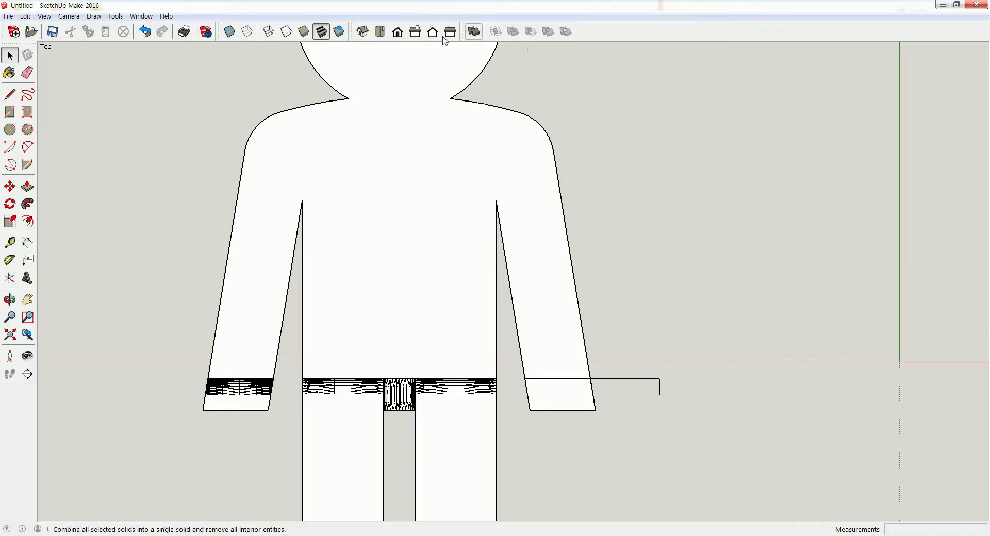
Return to the Iso view, then orbit and pan toward the front-right block
click(363, 32)
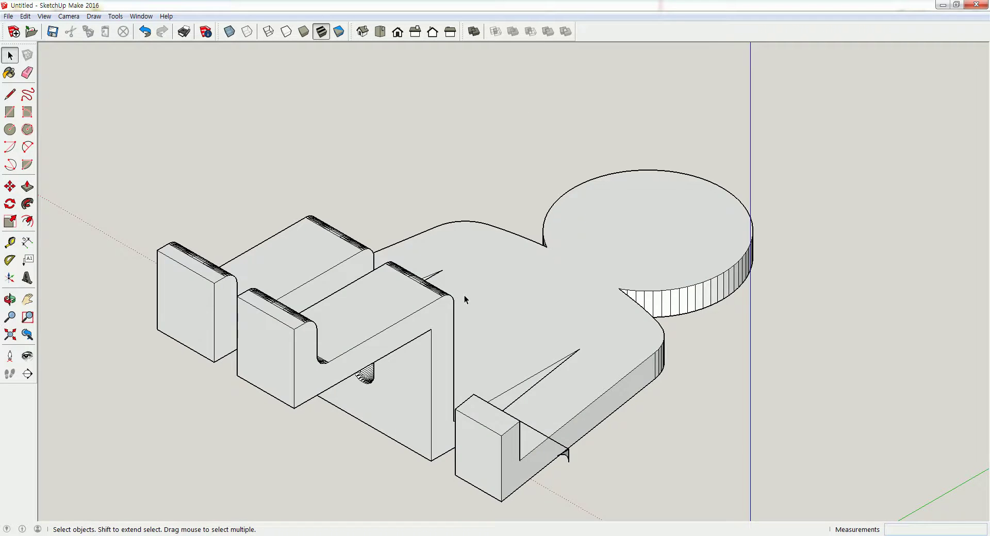
middle_drag(464, 295, 411, 325)
click(27, 299)
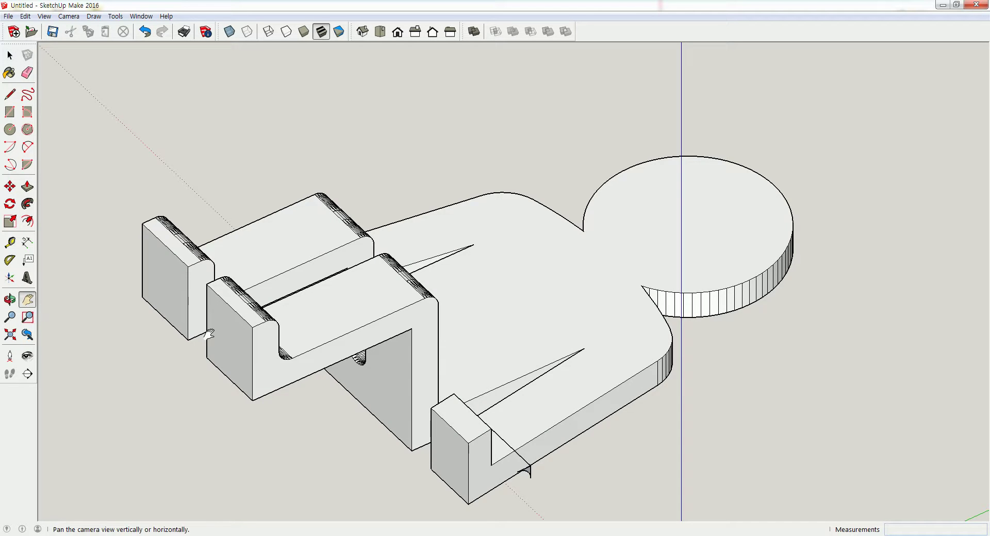
drag(209, 334, 184, 283)
scroll(248, 309, up, 8)
middle_drag(337, 294, 372, 175)
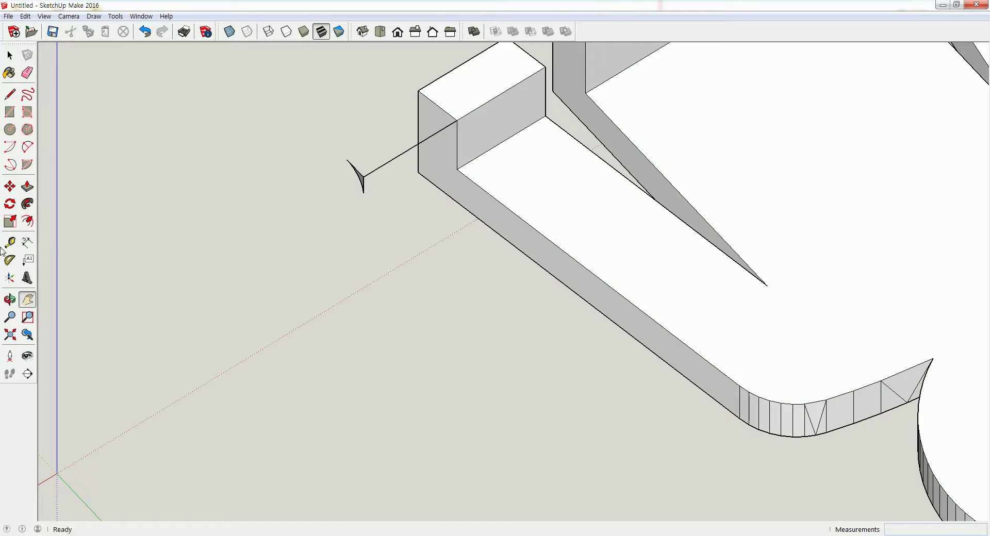
Push/Pull the quarter-round profile into a long bar spanning the leg block's corner
click(28, 186)
scroll(204, 194, up, 2)
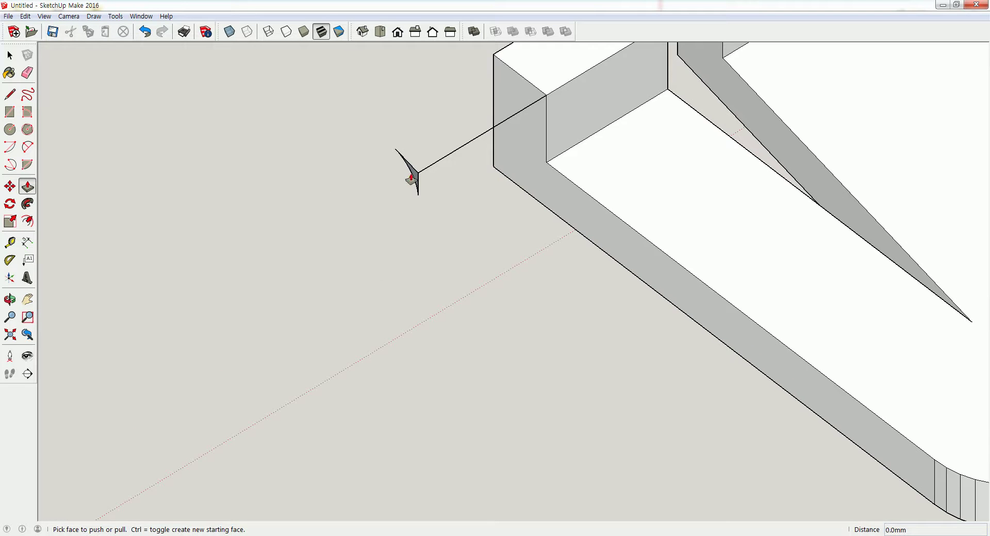
scroll(413, 179, down, 2)
drag(415, 179, 576, 103)
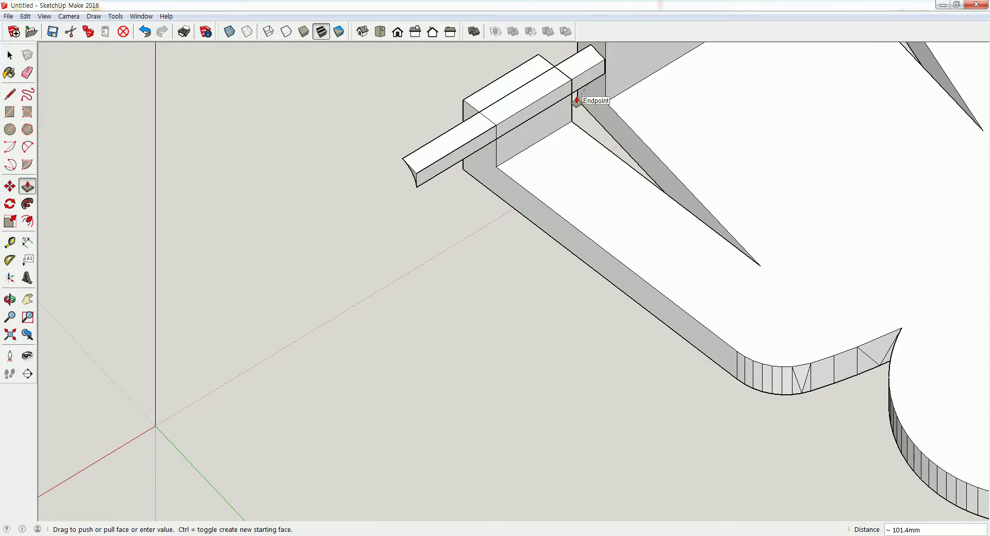
scroll(577, 100, down, 3)
middle_drag(570, 104, 433, 137)
scroll(653, 137, up, 3)
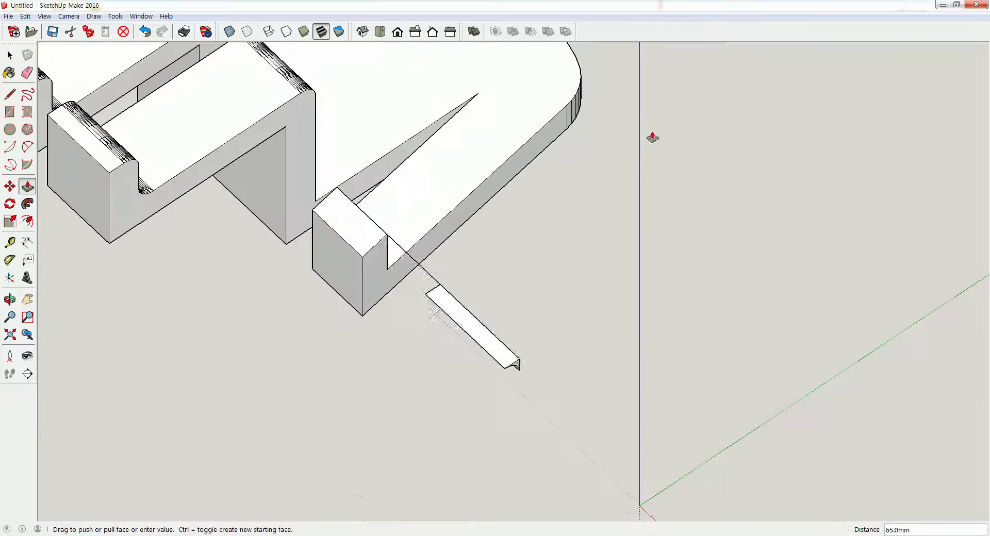
middle_drag(466, 207, 263, 290)
click(294, 376)
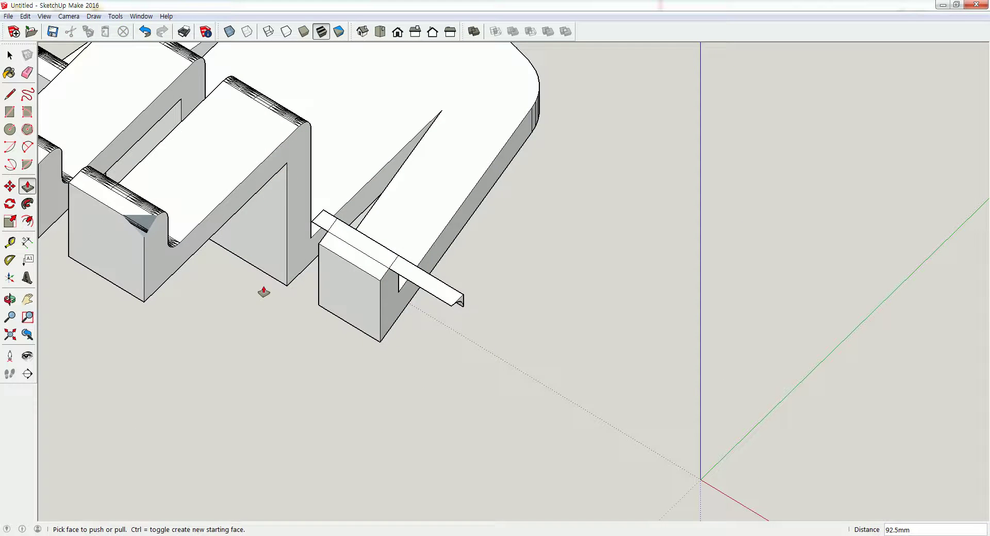
click(9, 55)
scroll(479, 288, up, 3)
mouse_move(477, 296)
middle_down()
mouse_move(461, 302)
mouse_move(412, 285)
middle_up()
scroll(462, 304, up, 3)
Erase the bar's flat top face with the Eraser
key(e)
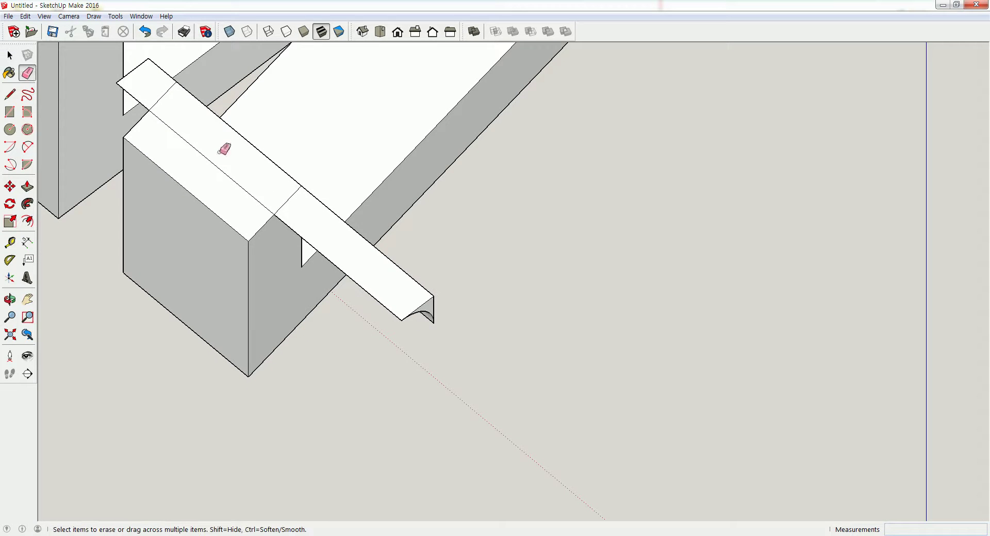
click(404, 271)
scroll(442, 292, up, 1)
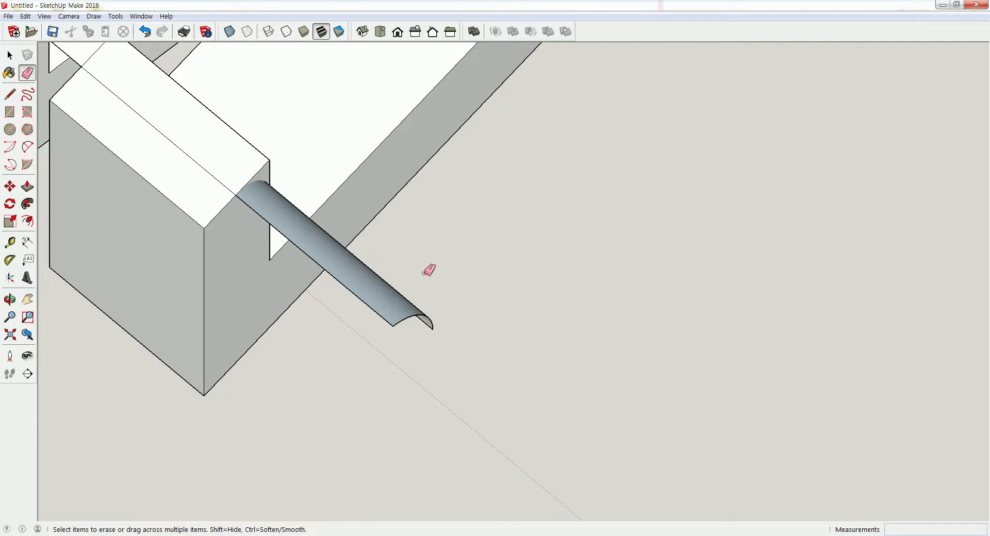
scroll(347, 232, down, 1)
scroll(277, 127, up, 1)
Erase the flat end face and leftover end edge at the tube's end
mouse_move(270, 131)
middle_down()
mouse_move(307, 160)
mouse_move(327, 228)
mouse_move(519, 223)
mouse_move(482, 327)
mouse_move(444, 347)
mouse_move(211, 354)
mouse_move(309, 232)
middle_up()
scroll(380, 177, up, 6)
mouse_move(426, 168)
middle_down()
mouse_move(421, 206)
mouse_move(438, 173)
middle_up()
click(436, 170)
click(419, 125)
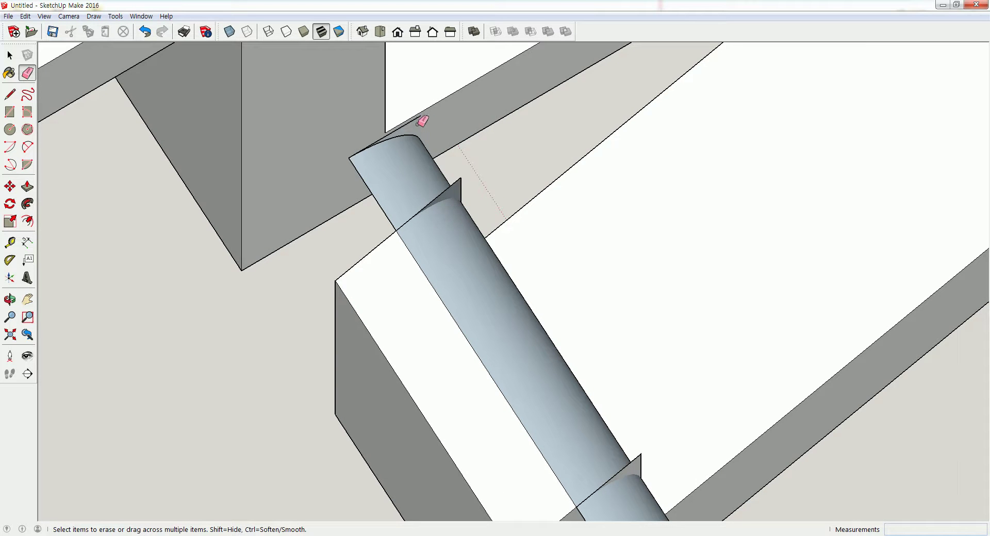
mouse_move(422, 122)
middle_down()
mouse_move(463, 206)
mouse_move(353, 212)
mouse_move(387, 227)
mouse_move(280, 195)
mouse_move(159, 186)
middle_up()
key(space)
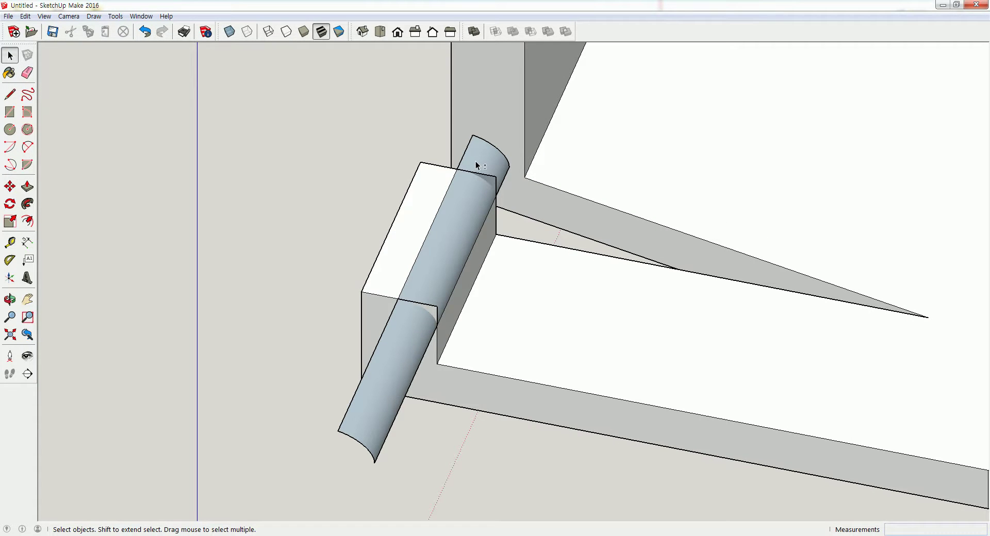
Select the curved tube surface and block faces and Intersect Faces With Selection
click(477, 166)
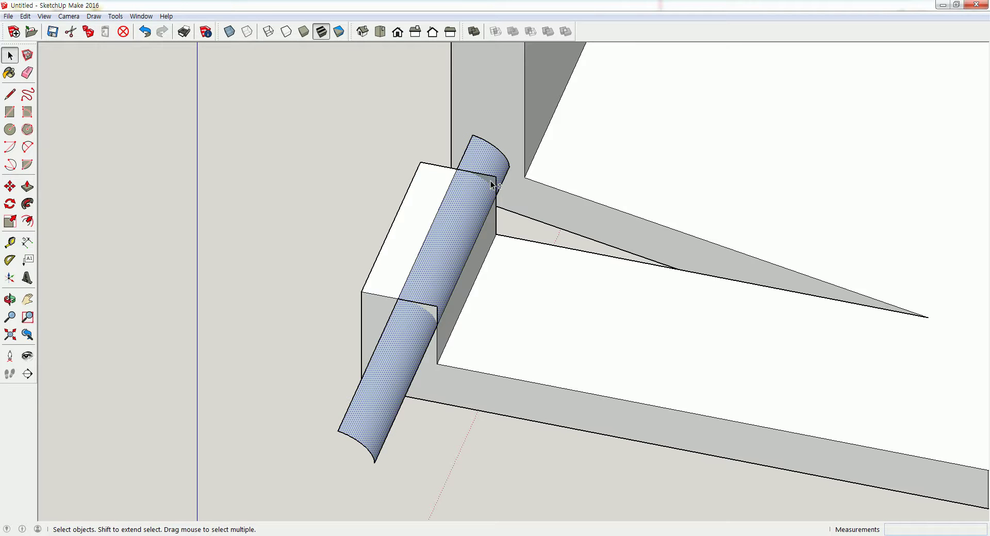
shift+click(379, 314)
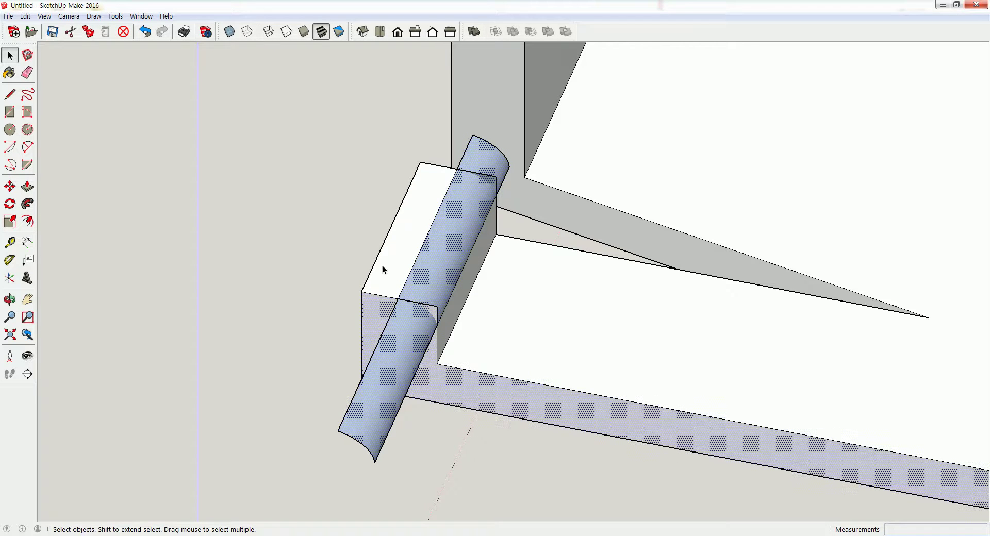
right_click(466, 220)
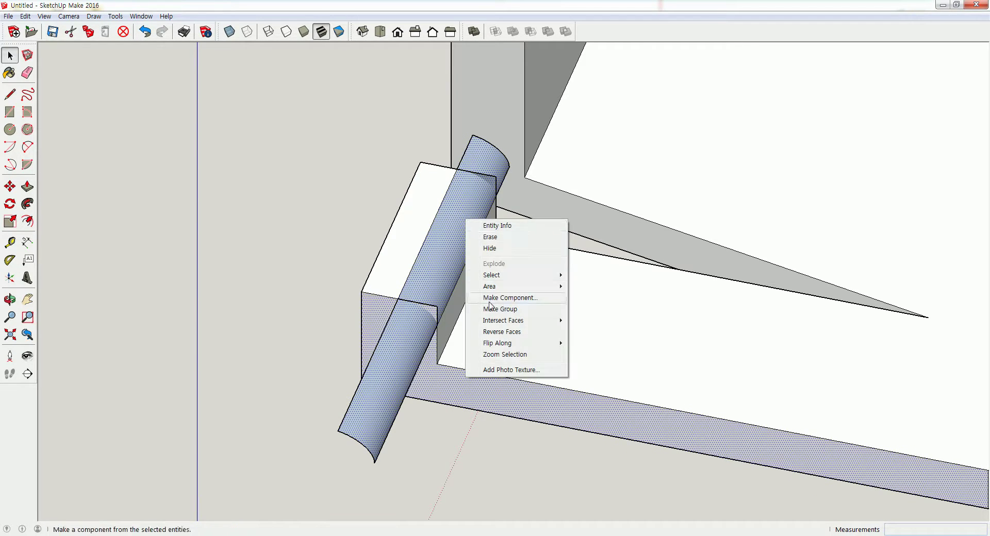
mouse_move(542, 320)
click(604, 333)
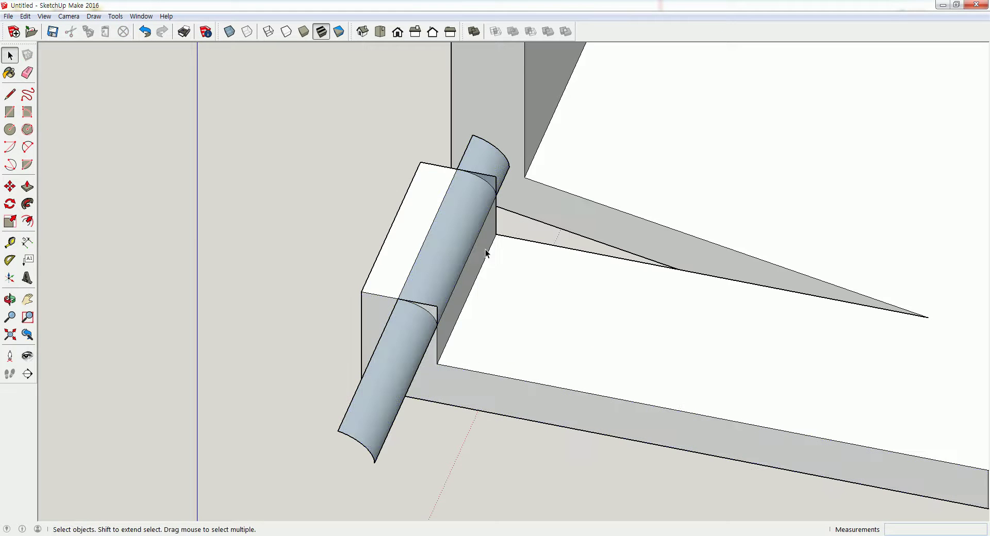
Erase the tube's arc edge below the block
click(27, 72)
scroll(365, 403, up, 3)
click(354, 453)
Erase the tube's side lines, corner chord and end edges lying outside the block
click(397, 447)
click(343, 411)
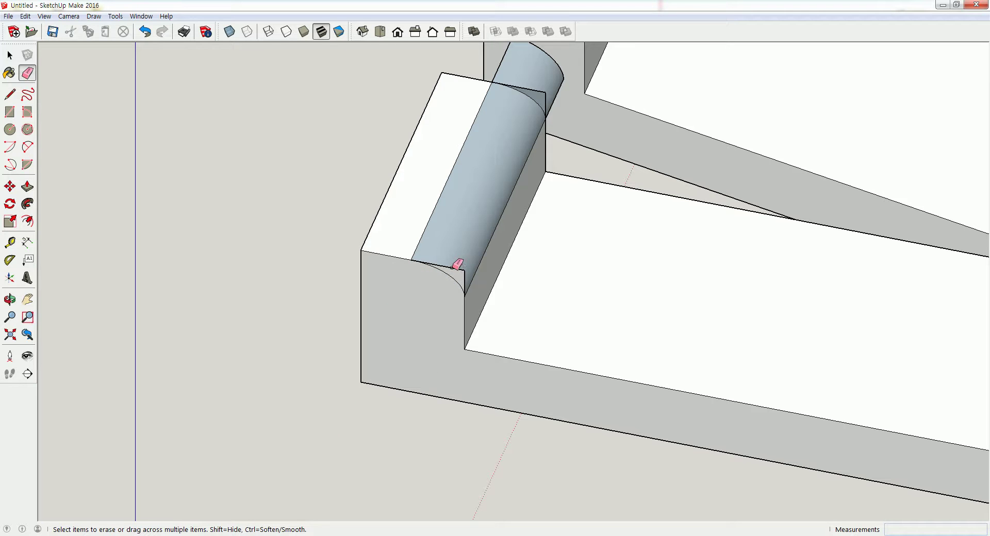
click(455, 268)
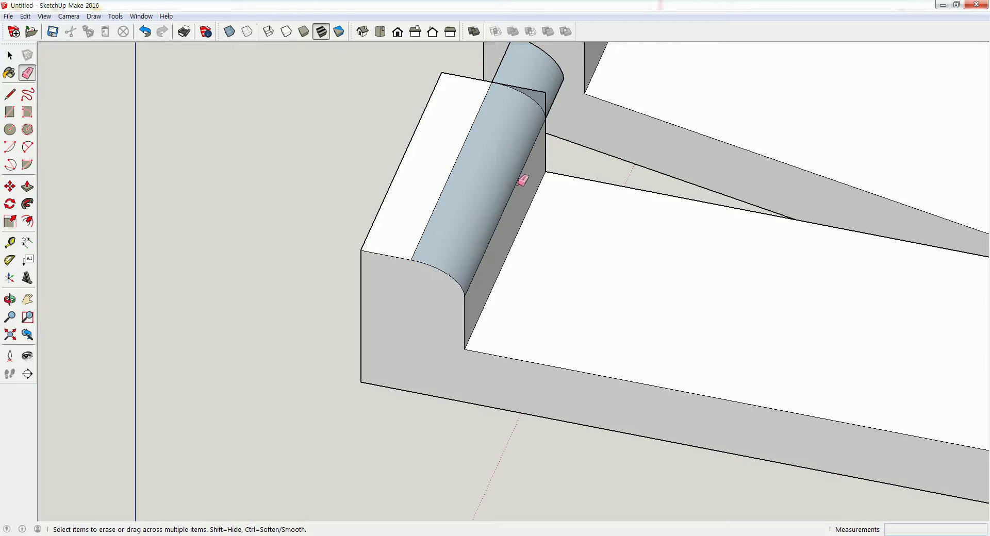
scroll(516, 104, up, 1)
scroll(510, 49, up, 1)
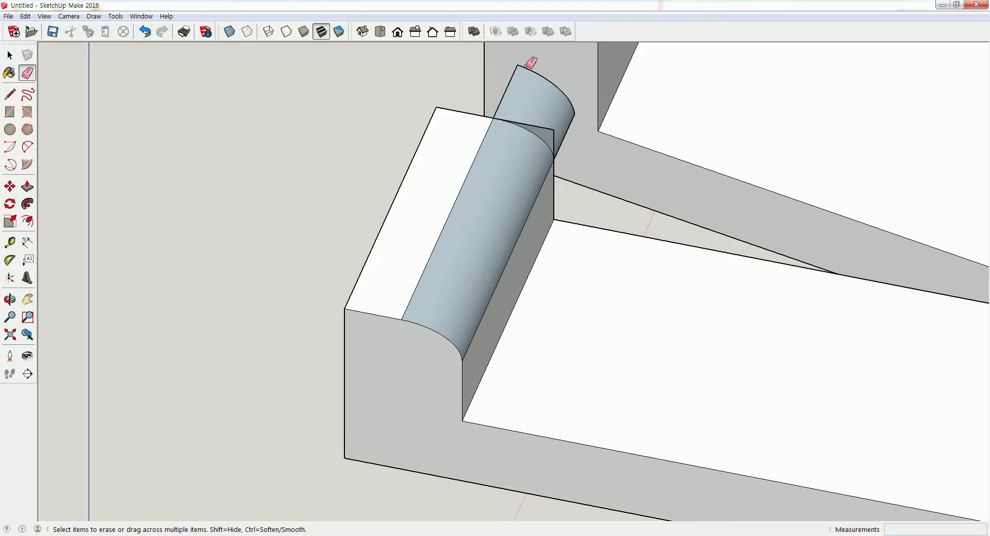
drag(529, 68, 518, 74)
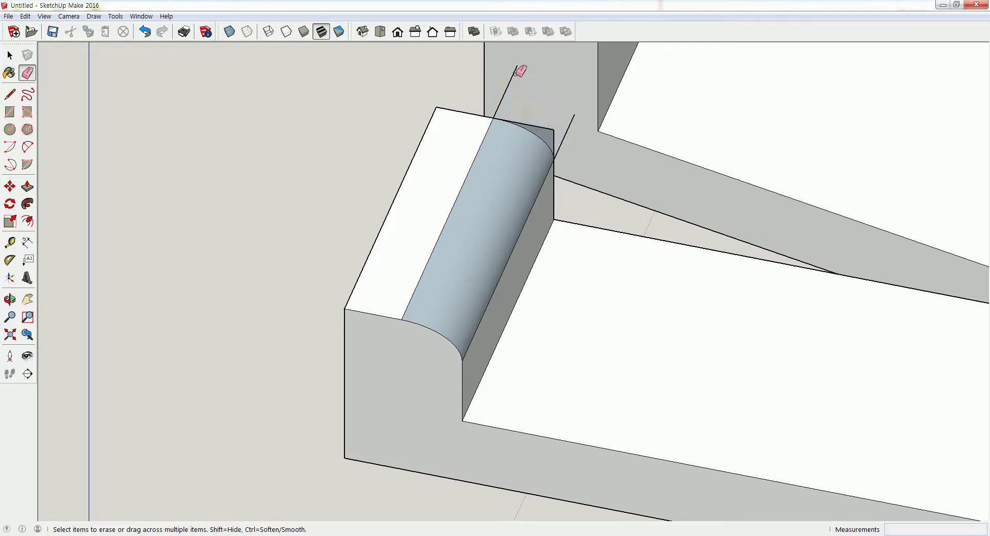
click(514, 75)
click(554, 136)
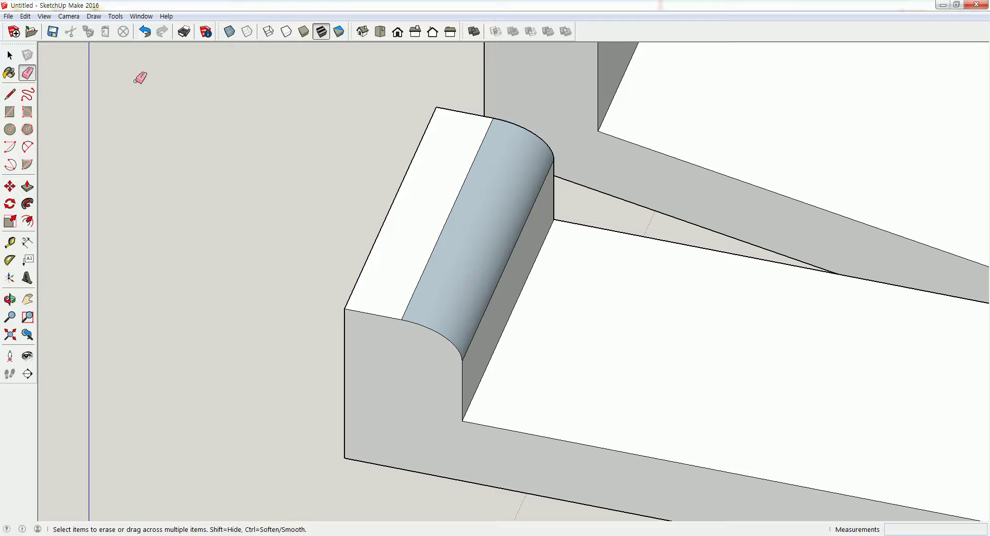
Reverse the curved fillet face so its front faces outward
click(10, 55)
click(507, 190)
right_click(507, 190)
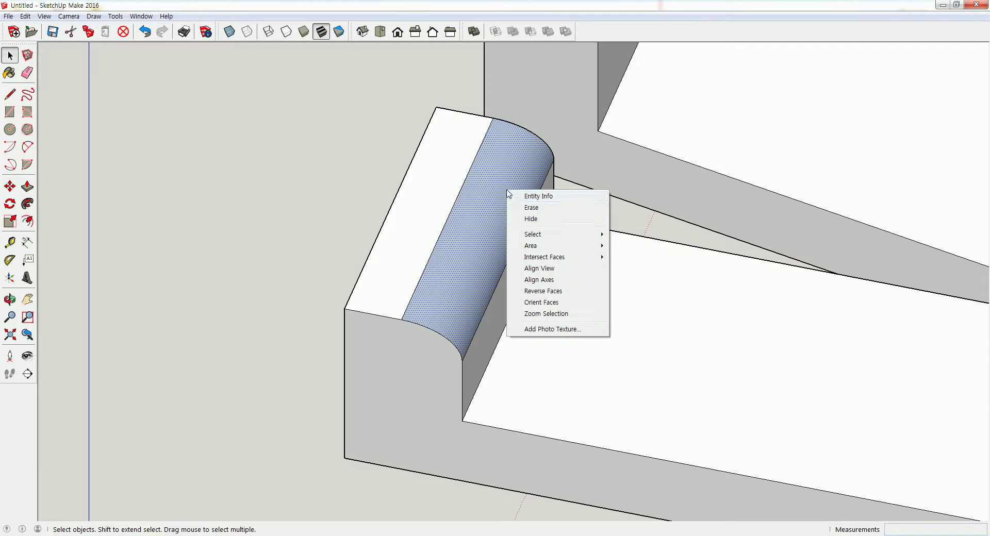
click(552, 291)
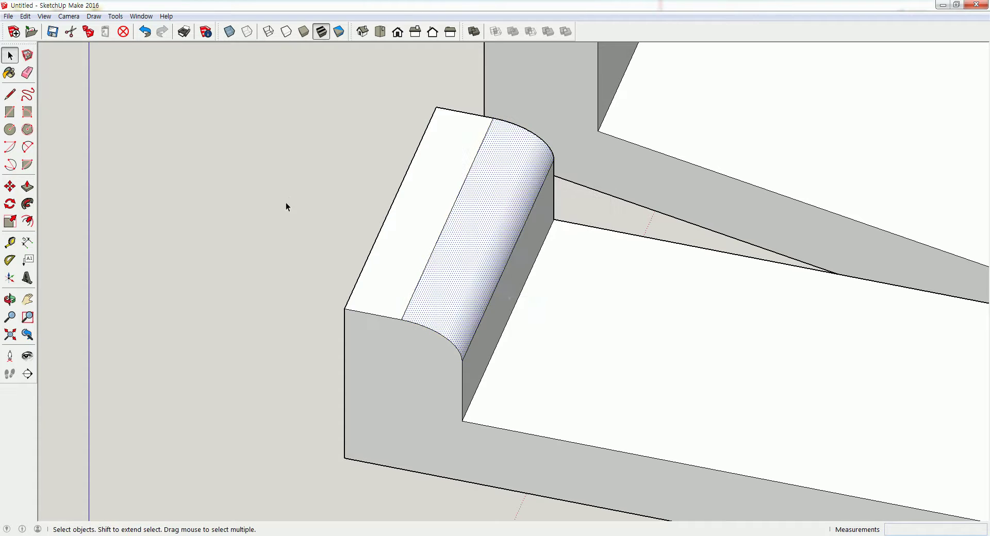
click(302, 201)
scroll(299, 190, down, 3)
mouse_move(338, 210)
middle_down()
mouse_move(287, 150)
mouse_move(307, 164)
mouse_move(311, 155)
mouse_move(321, 172)
mouse_move(418, 178)
mouse_move(480, 157)
mouse_move(448, 243)
mouse_move(449, 294)
mouse_move(439, 240)
mouse_move(343, 192)
mouse_move(294, 192)
mouse_move(336, 240)
mouse_move(288, 271)
mouse_move(402, 256)
mouse_move(463, 274)
middle_up()
scroll(289, 268, up, 2)
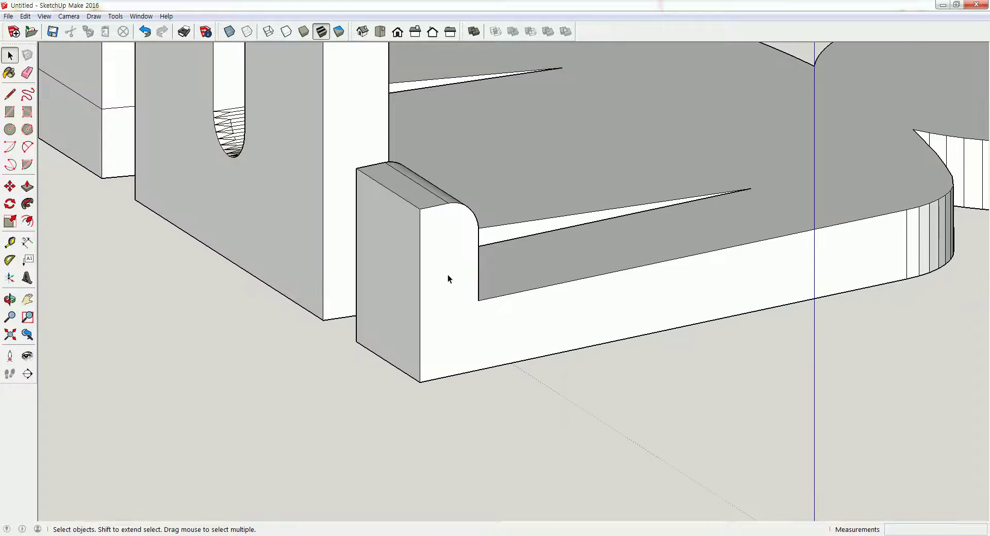
scroll(463, 273, up, 2)
key(l)
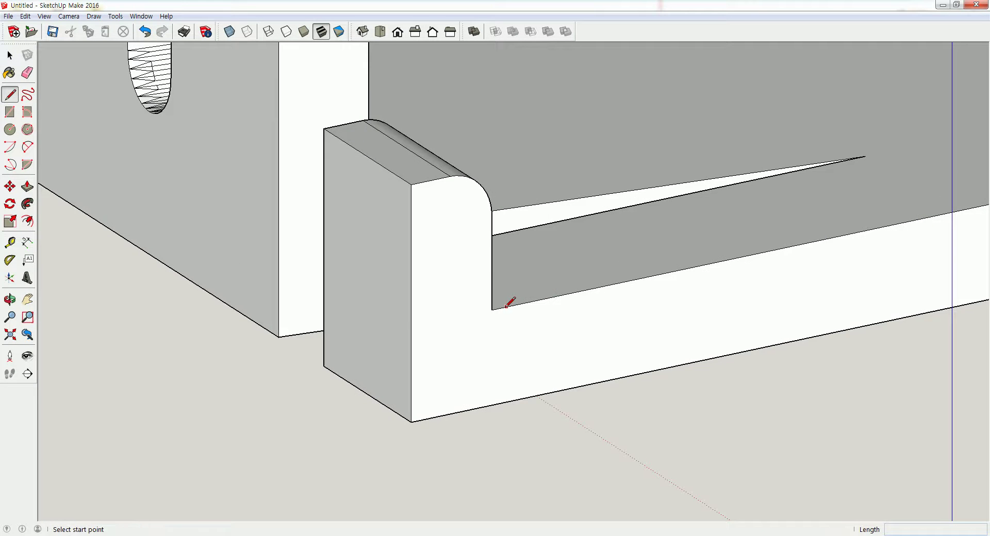
Draw lines from the leg's inner corner across the block's side face
click(493, 309)
click(414, 327)
click(411, 327)
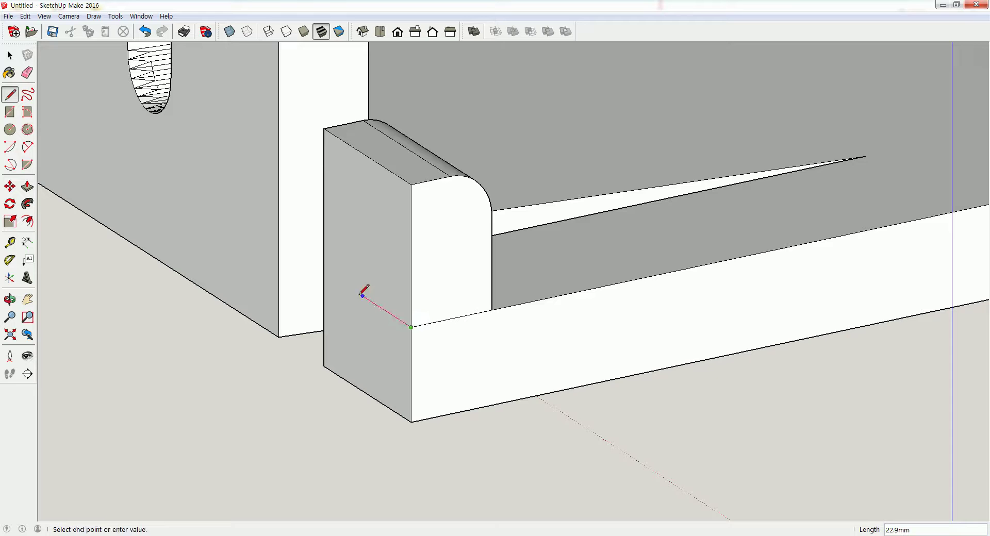
click(324, 272)
Start a line at the notch corner on the block's front, then view the model in Iso
middle_drag(324, 271, 583, 264)
click(550, 246)
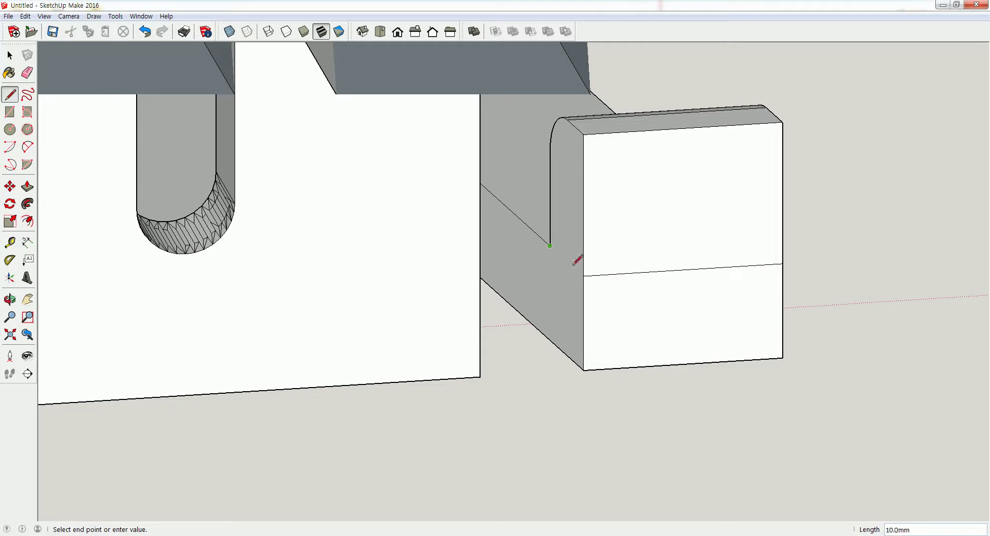
click(9, 56)
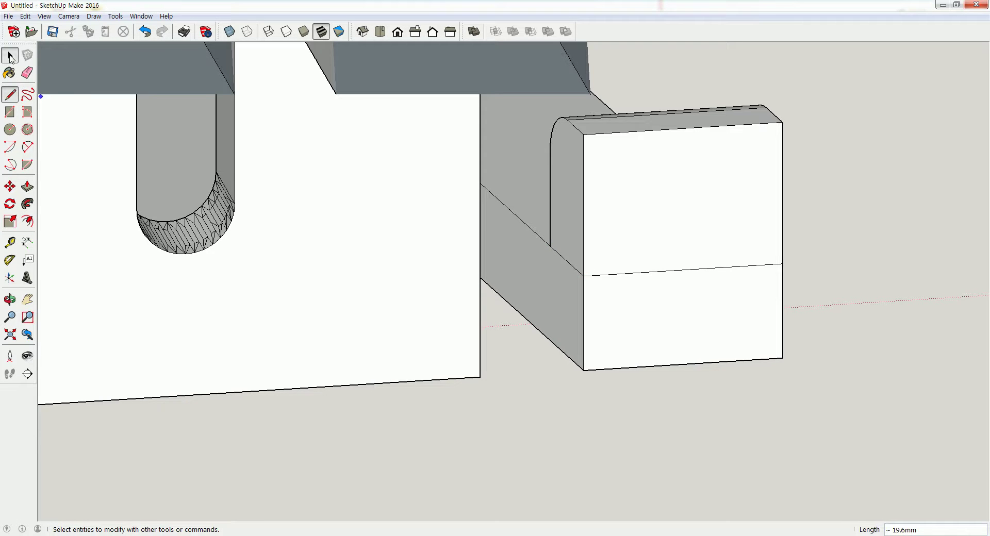
scroll(293, 73, down, 2)
click(362, 31)
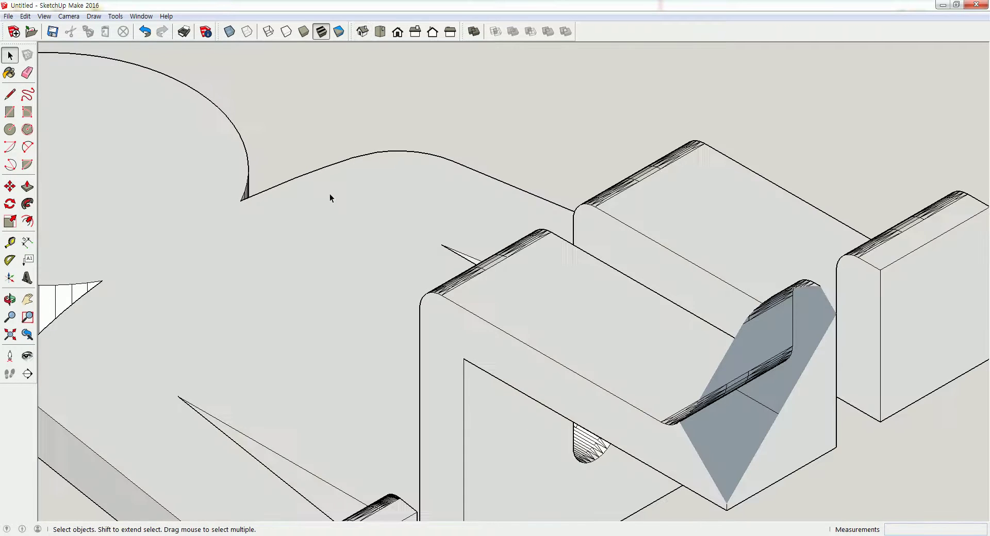
middle_drag(339, 311, 722, 361)
Pan the model into view and switch the camera to Perspective
click(28, 299)
drag(512, 402, 377, 224)
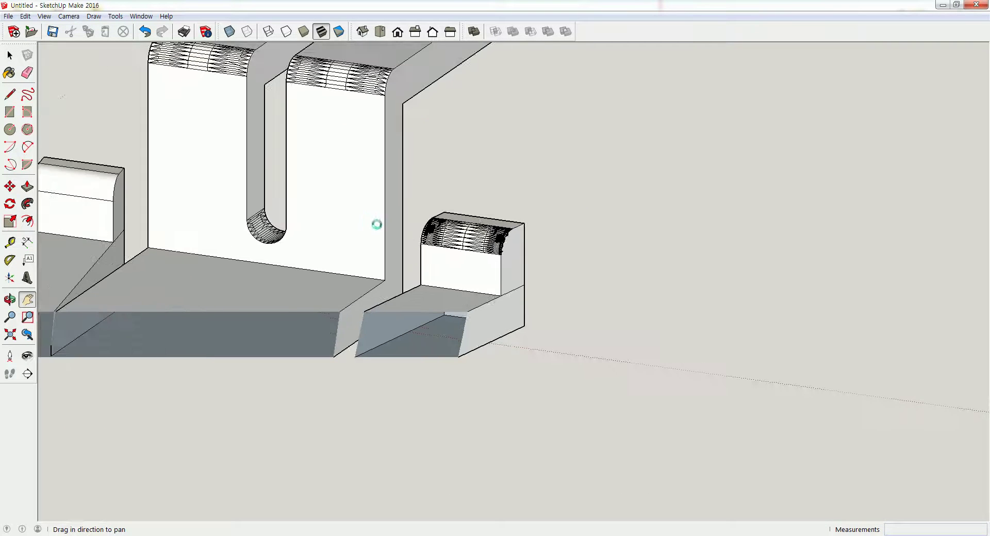
click(79, 19)
click(78, 77)
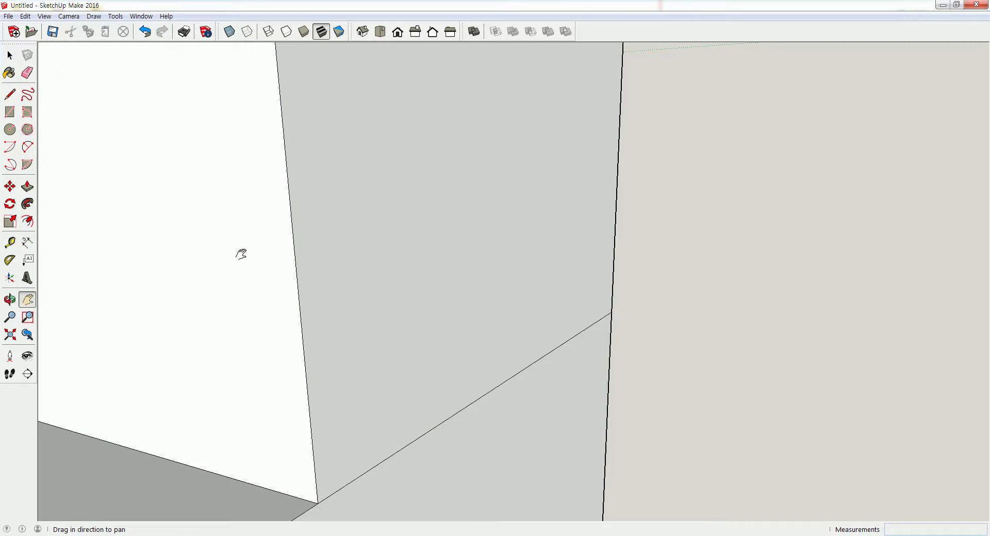
scroll(241, 254, down, 8)
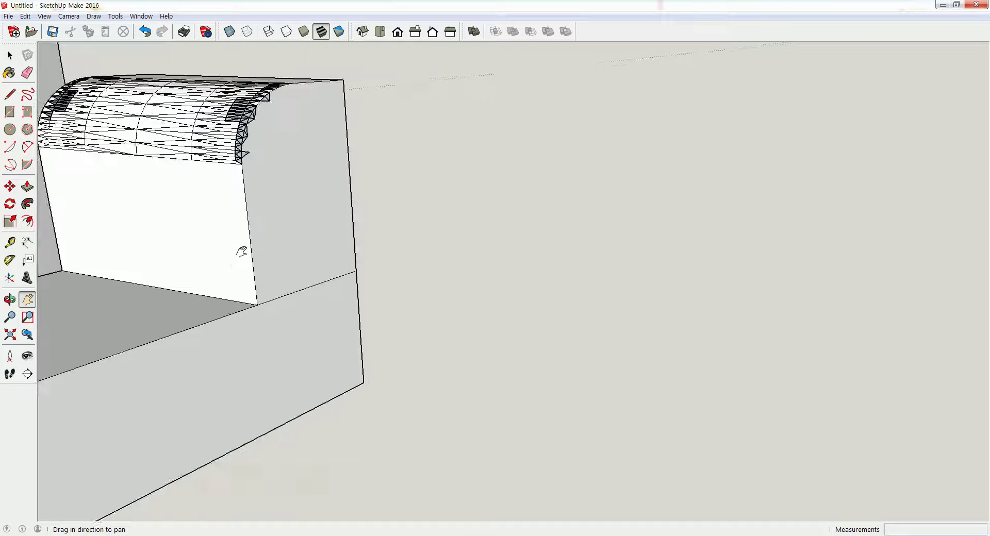
scroll(241, 252, down, 3)
click(9, 299)
drag(95, 243, 351, 287)
Select and delete the block's stray curved top geometry
click(9, 55)
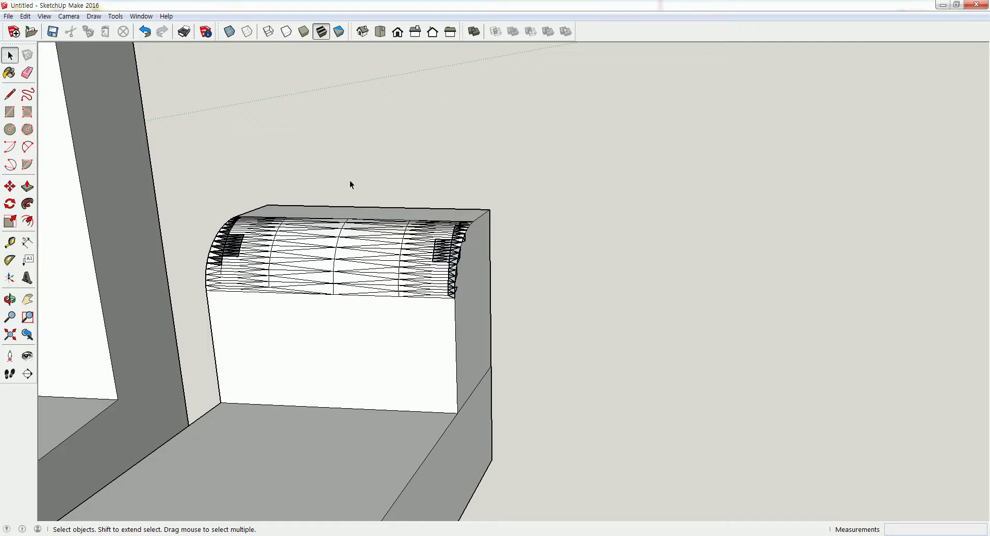
drag(196, 308, 195, 308)
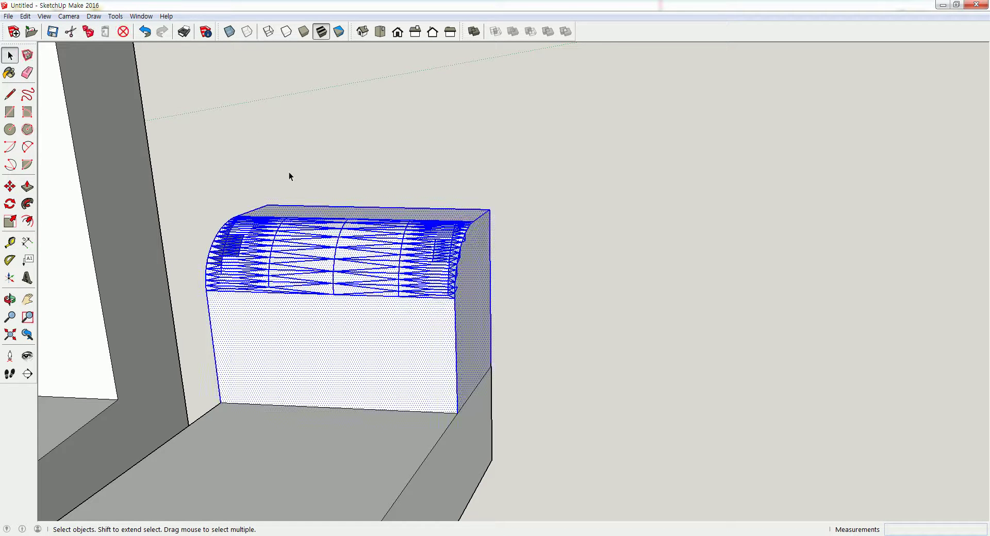
click(124, 31)
middle_drag(435, 311, 425, 307)
scroll(423, 304, down, 3)
scroll(425, 296, down, 5)
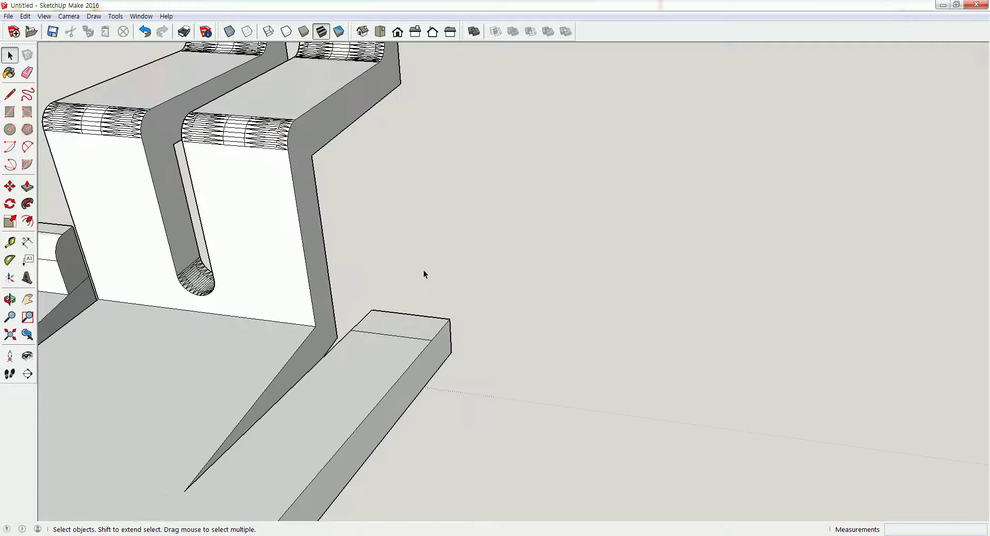
From Top view, select the small rounded block on the hand
click(380, 31)
scroll(419, 211, down, 3)
middle_drag(426, 225, 449, 298)
drag(329, 339, 328, 340)
middle_drag(328, 340, 389, 143)
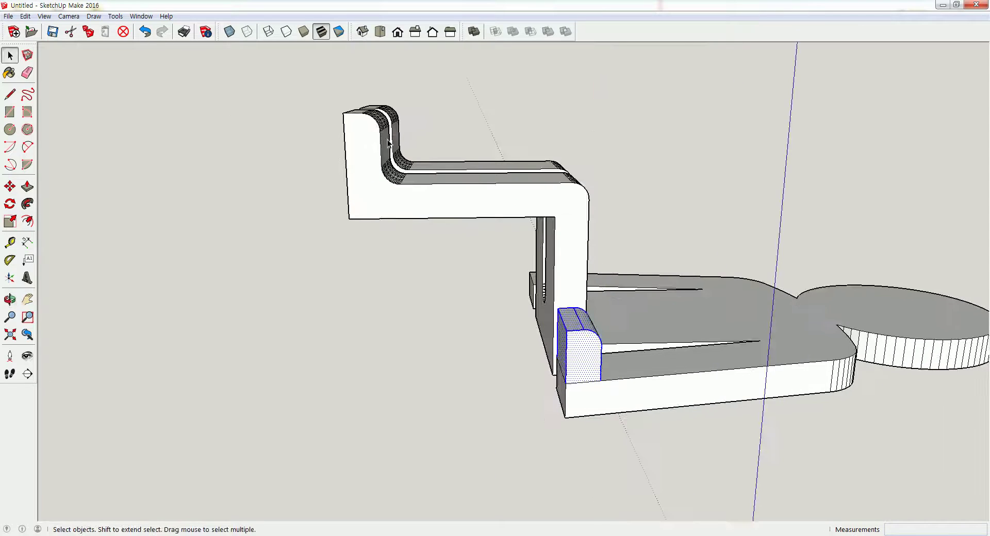
In a Parallel Projection Top view, Move-copy the hand block to the figure's left
click(382, 32)
click(68, 16)
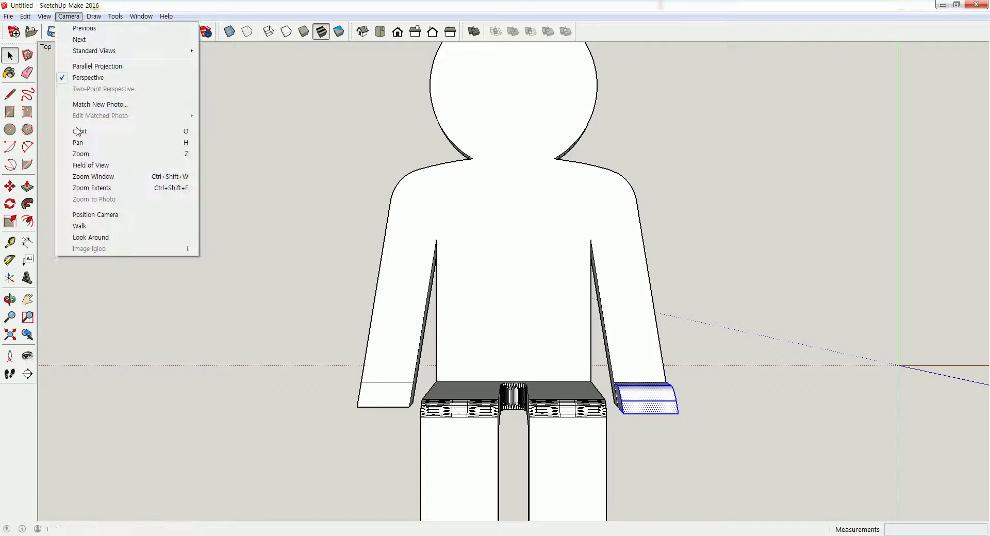
click(79, 66)
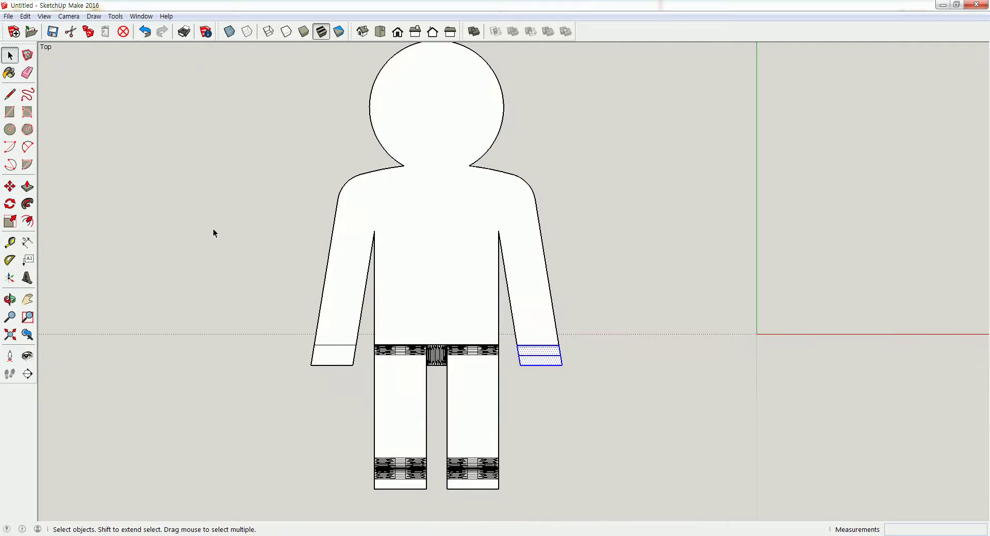
key(m)
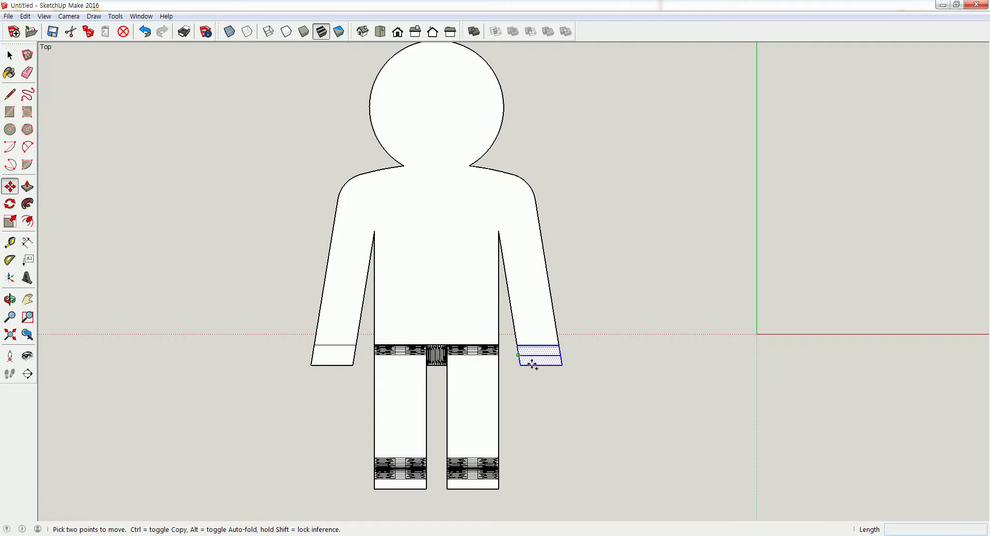
key(ctrl)
click(545, 382)
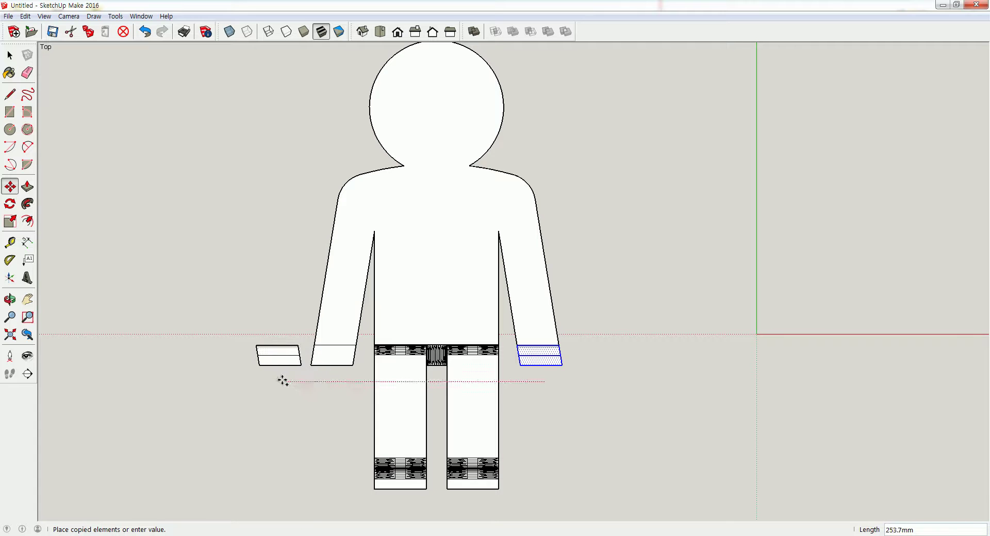
click(279, 380)
Delete the stray edges and inner-corner edge left on the original hand block
click(10, 56)
middle_drag(458, 313, 512, 416)
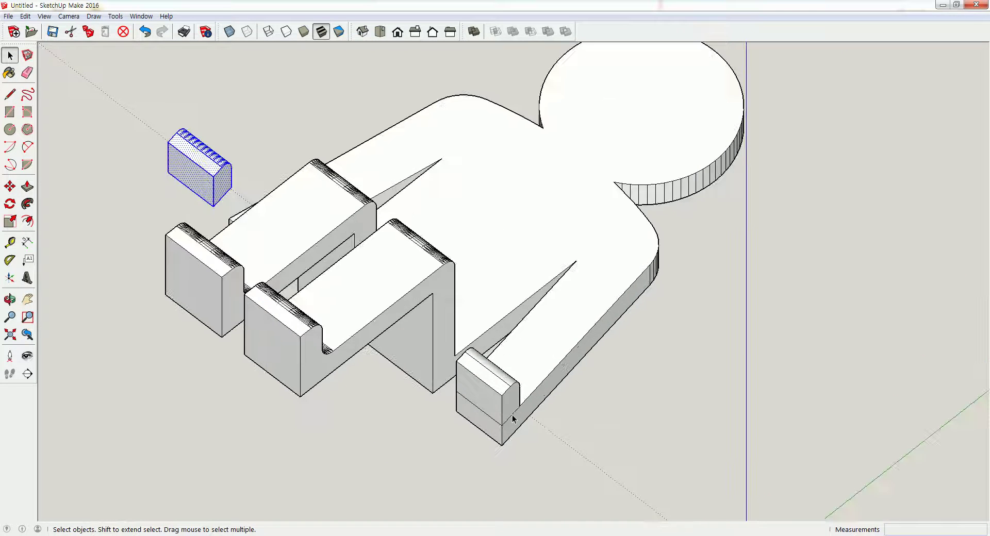
click(515, 417)
click(123, 31)
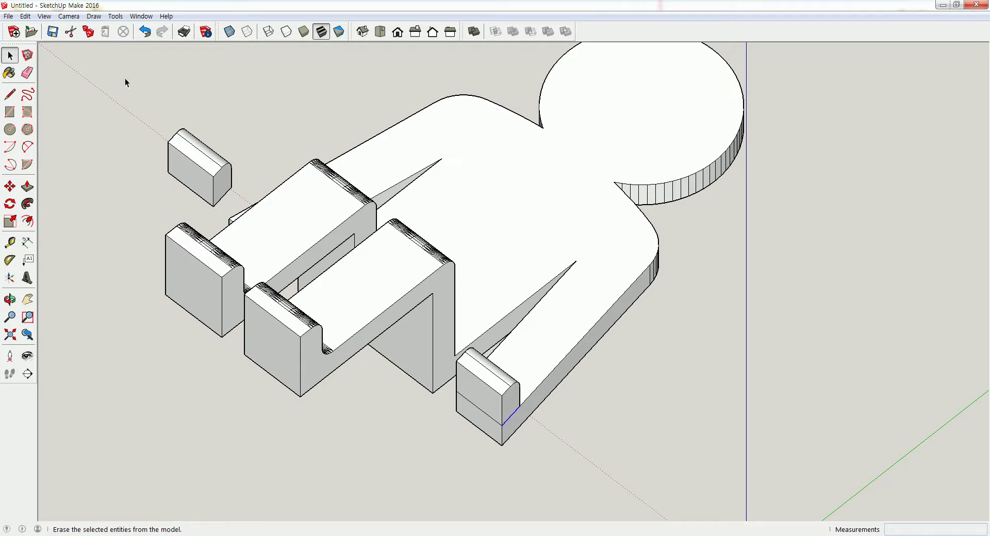
click(486, 419)
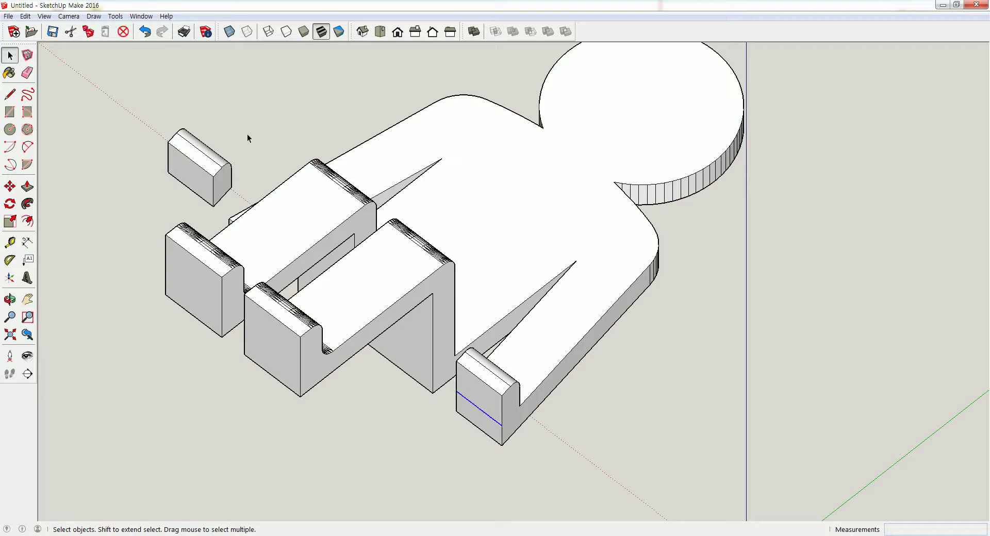
click(123, 31)
middle_drag(513, 349, 569, 366)
scroll(515, 397, up, 3)
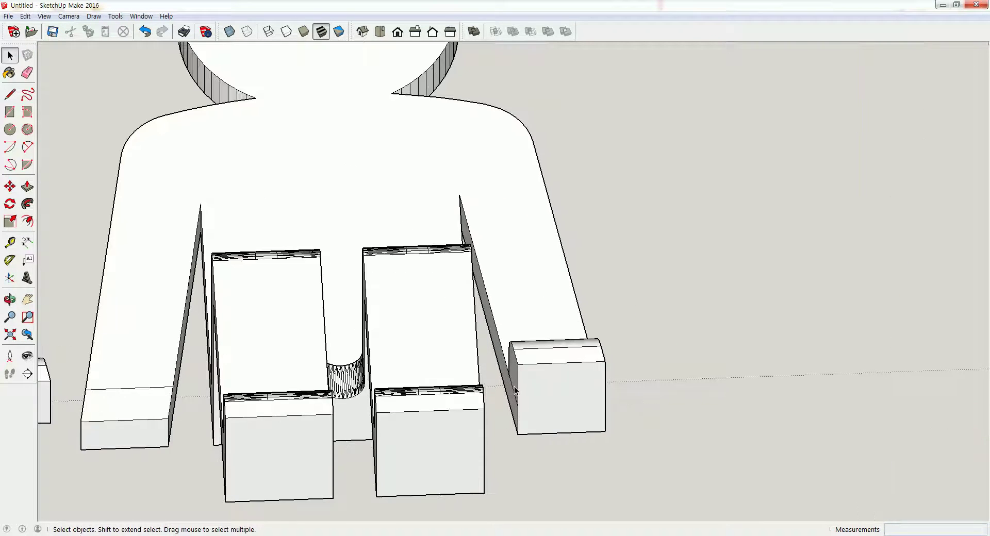
click(515, 397)
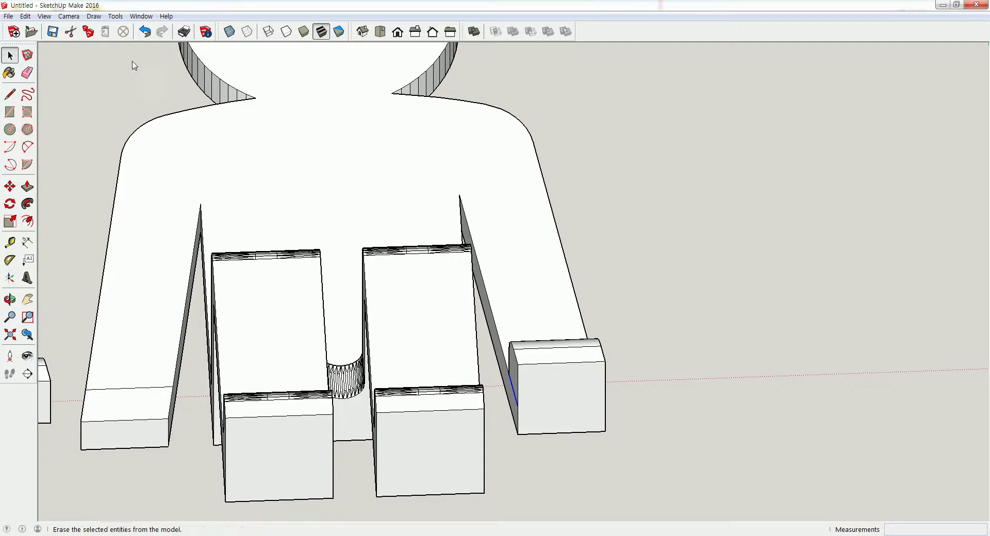
click(123, 32)
scroll(188, 222, down, 5)
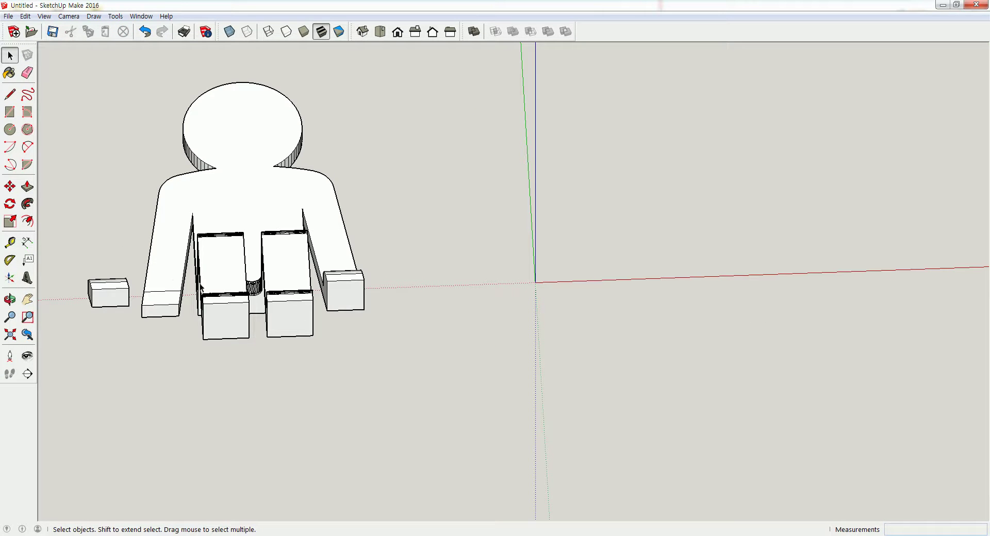
click(380, 31)
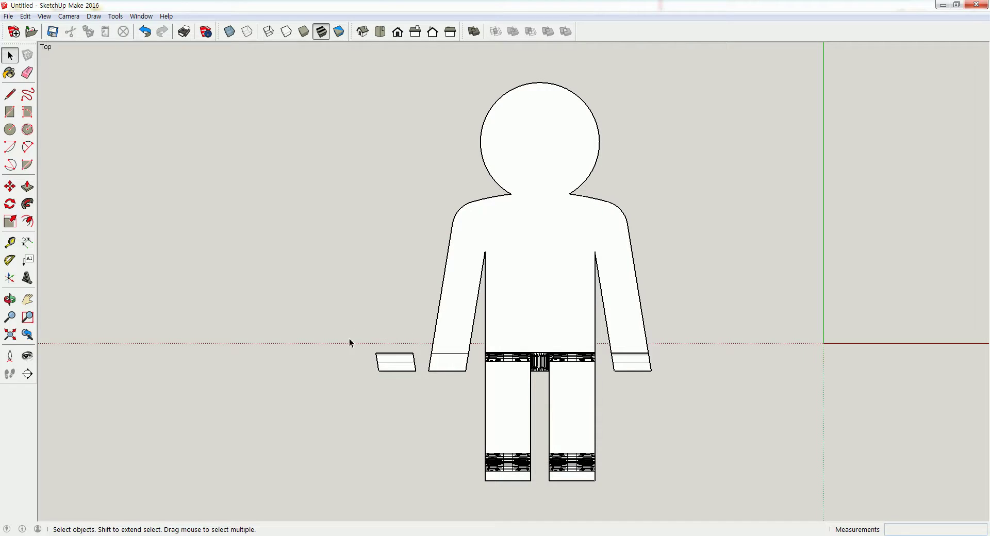
Flip the copied block along the Red Direction
drag(425, 388, 426, 391)
right_click(398, 367)
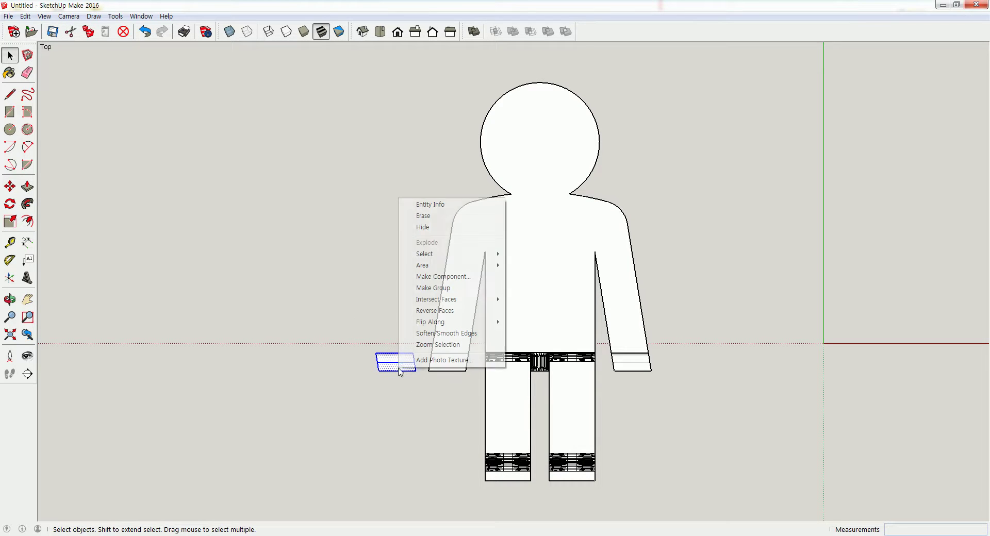
mouse_move(429, 329)
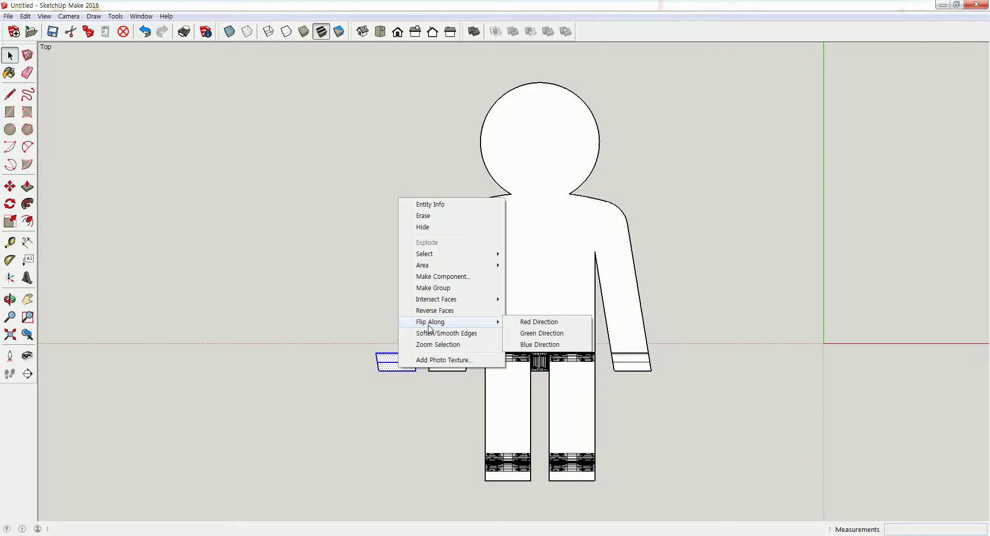
click(521, 322)
click(395, 323)
middle_drag(395, 323, 397, 361)
scroll(400, 363, up, 4)
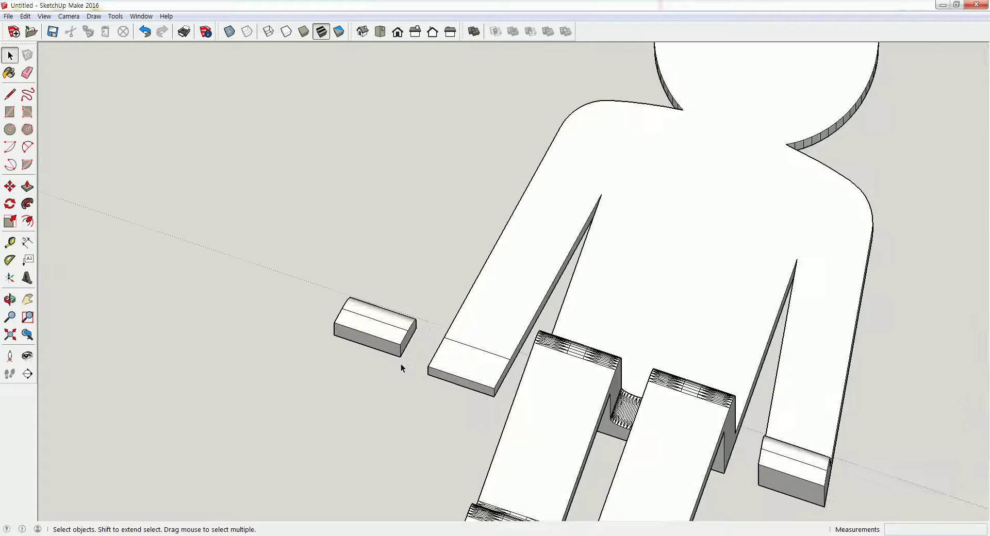
Delete the line across the left arm's end and move the mirrored block onto it
click(494, 347)
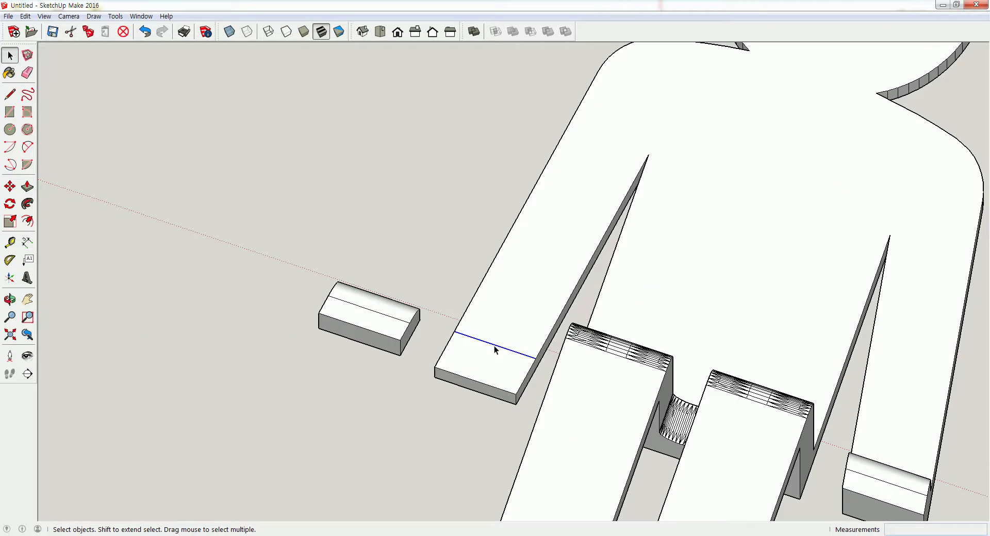
click(124, 32)
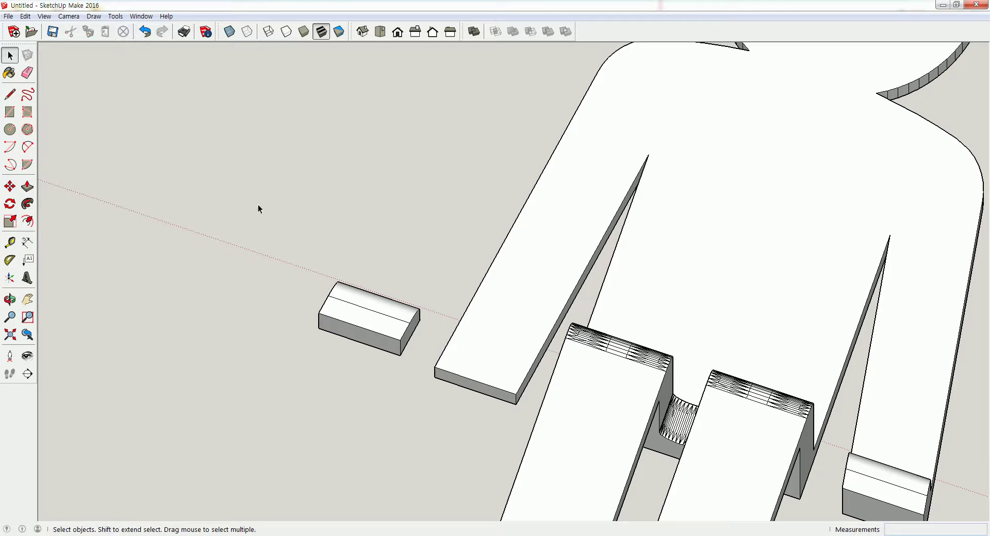
scroll(301, 295, down, 1)
mouse_move(250, 217)
mouse_down()
mouse_move(409, 340)
mouse_move(410, 353)
mouse_up()
click(10, 187)
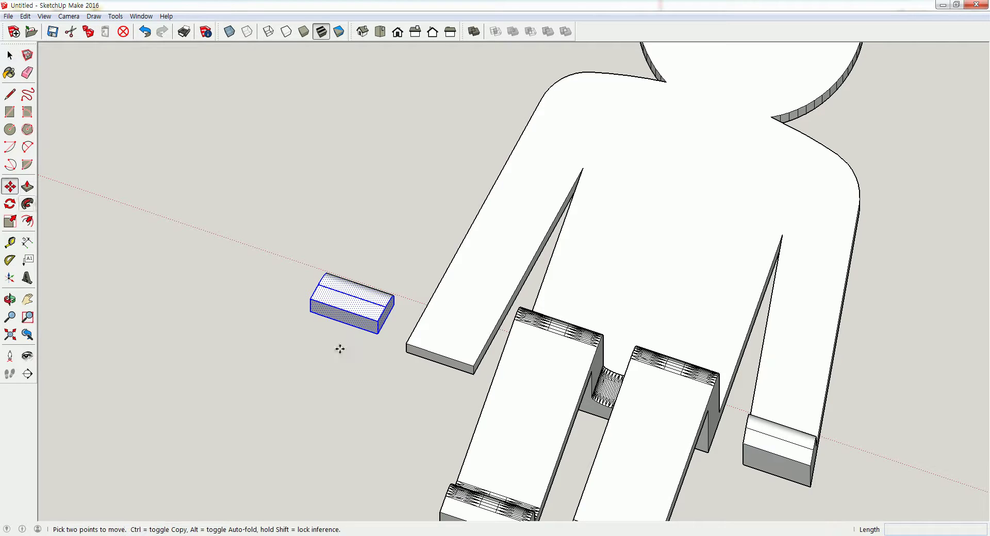
click(378, 334)
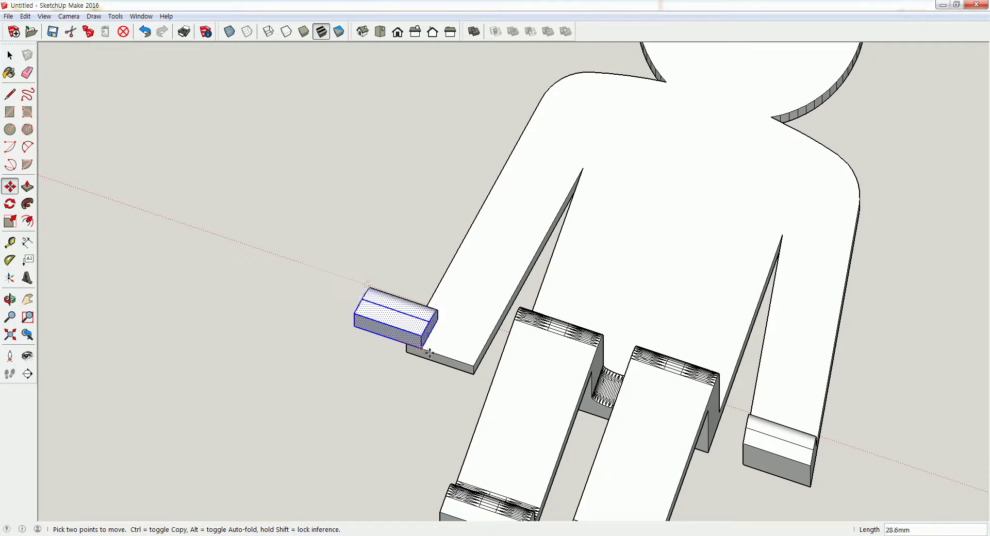
click(470, 366)
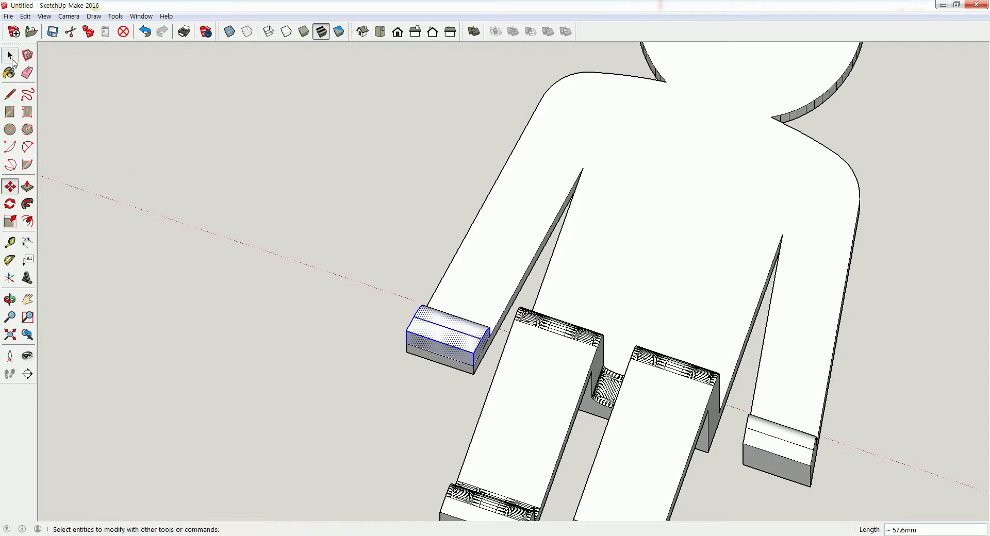
click(10, 55)
click(142, 221)
middle_drag(207, 285, 446, 406)
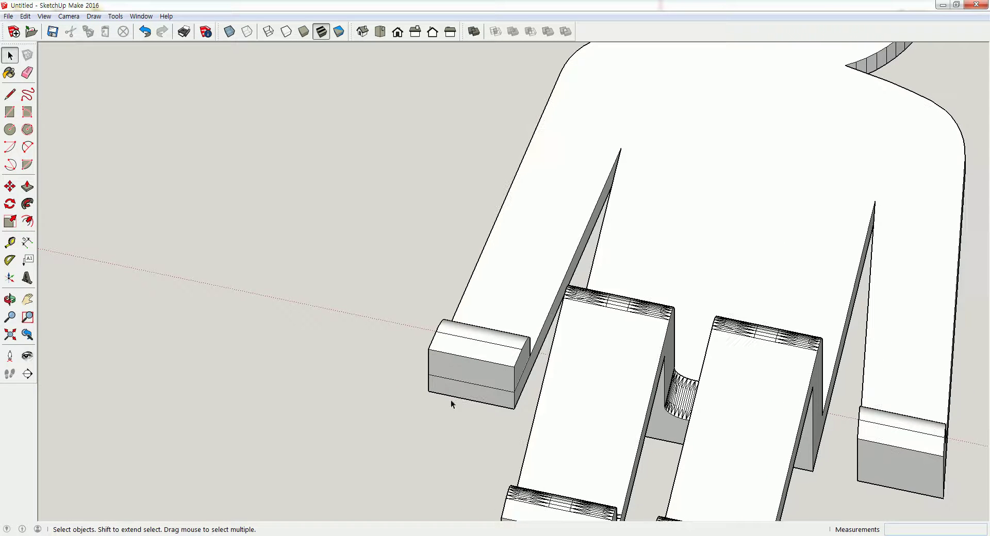
Orbit around the fitted left-hand block and out to an overall view of the figure
click(28, 73)
scroll(454, 392, up, 2)
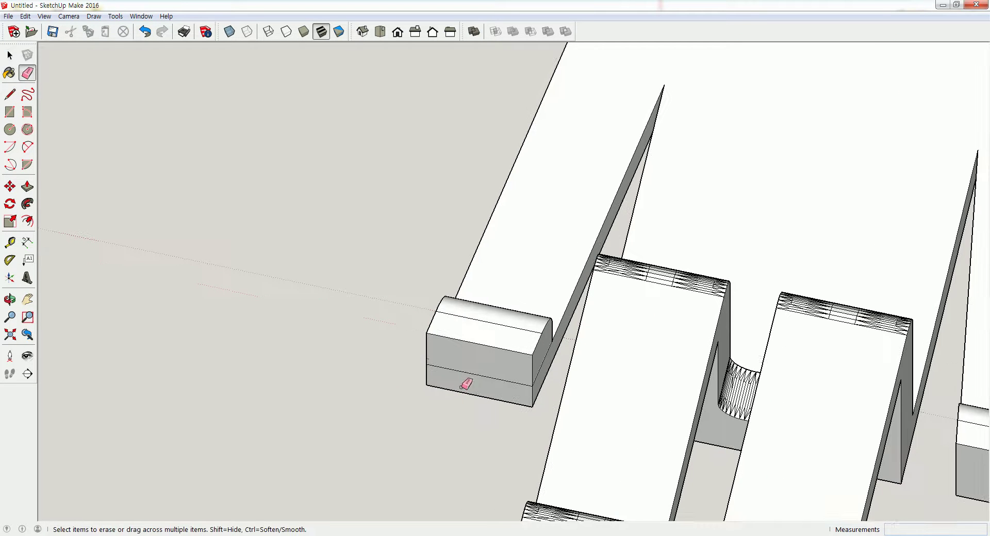
middle_drag(372, 382, 456, 382)
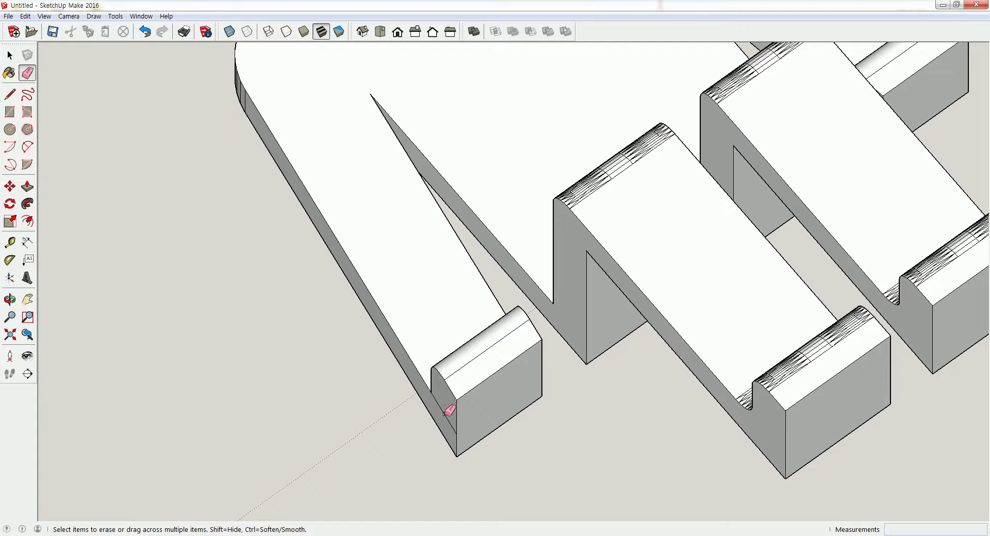
click(9, 56)
mouse_move(170, 177)
middle_down()
mouse_move(288, 265)
mouse_move(338, 265)
middle_up()
middle_drag(338, 265, 337, 210)
Make the whole figure one group and show the Default Tray with its entity info
triple_click(333, 184)
right_click(344, 188)
click(377, 279)
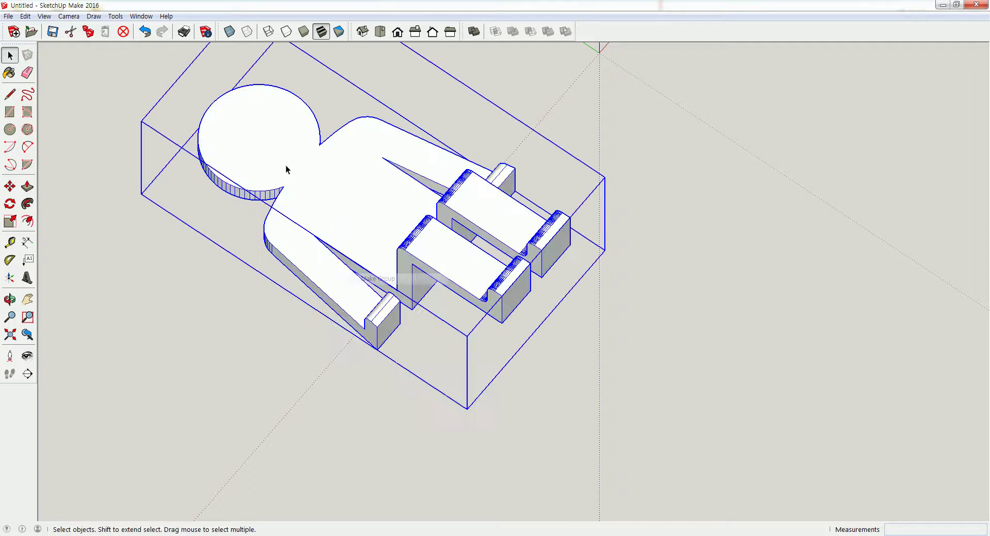
click(141, 16)
mouse_move(160, 29)
click(320, 28)
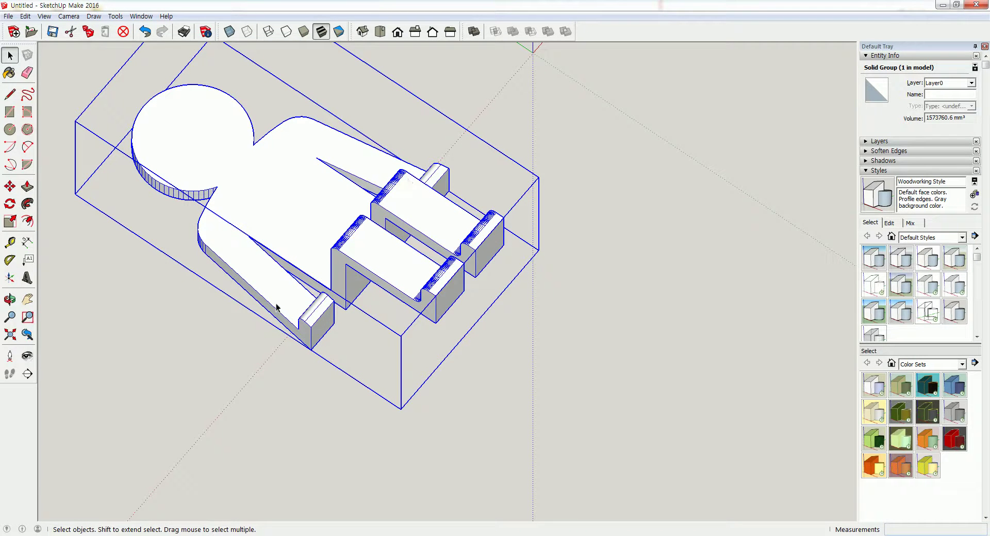
Bring up the STL export options for the solid group (Millimeters, Binary)
scroll(289, 311, up, 3)
middle_drag(289, 311, 356, 267)
scroll(356, 267, up, 4)
scroll(363, 264, down, 4)
middle_drag(354, 364, 336, 331)
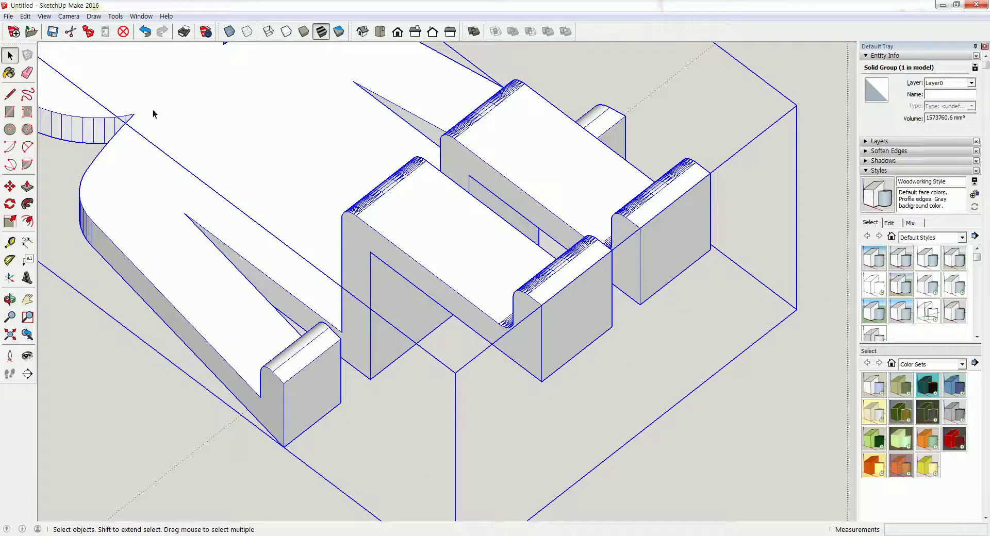
click(8, 16)
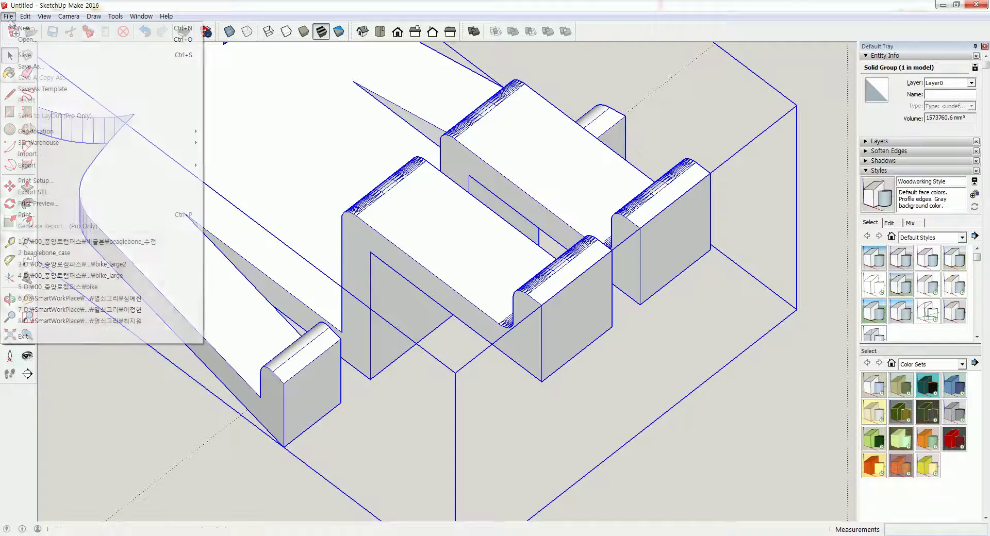
click(41, 193)
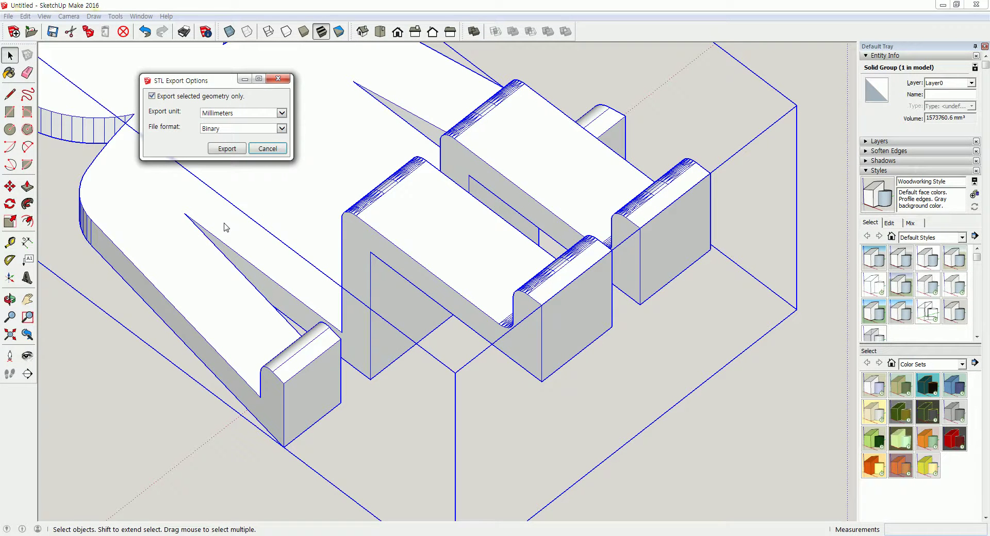